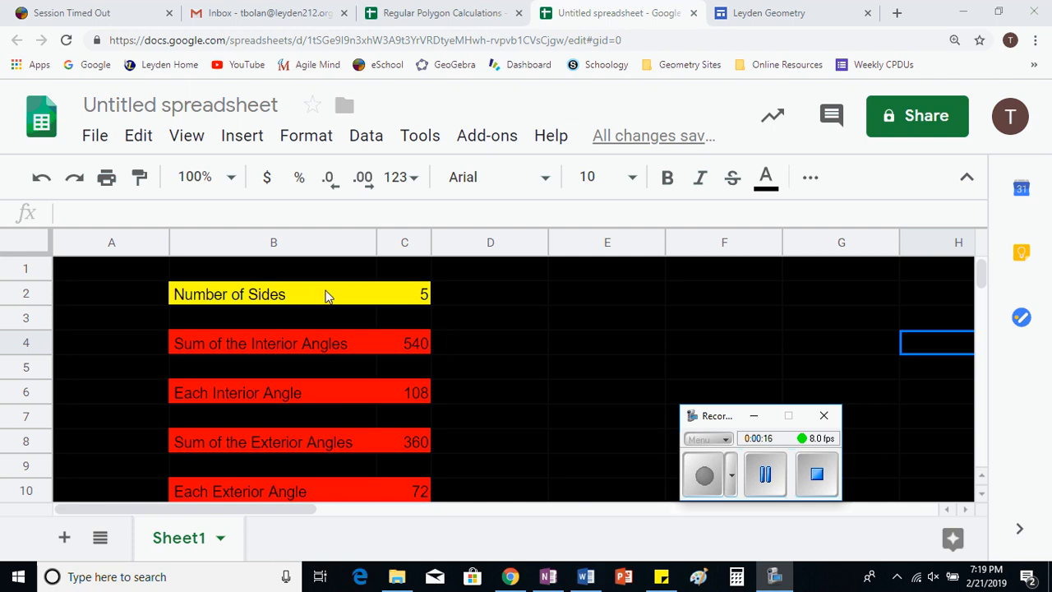
# Examine the Number of Sides value in C2 and the angle formulas in C4, C6, C8 and C10 of the finished calculator.
pyautogui.click(430, 296)
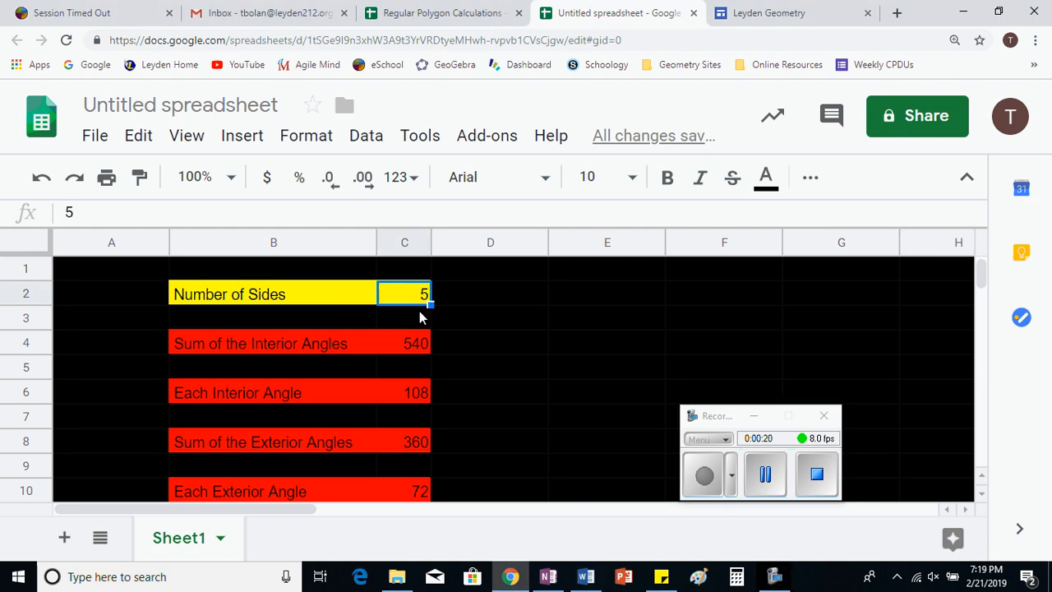
pyautogui.click(296, 302)
pyautogui.click(416, 296)
pyautogui.click(286, 349)
pyautogui.click(407, 351)
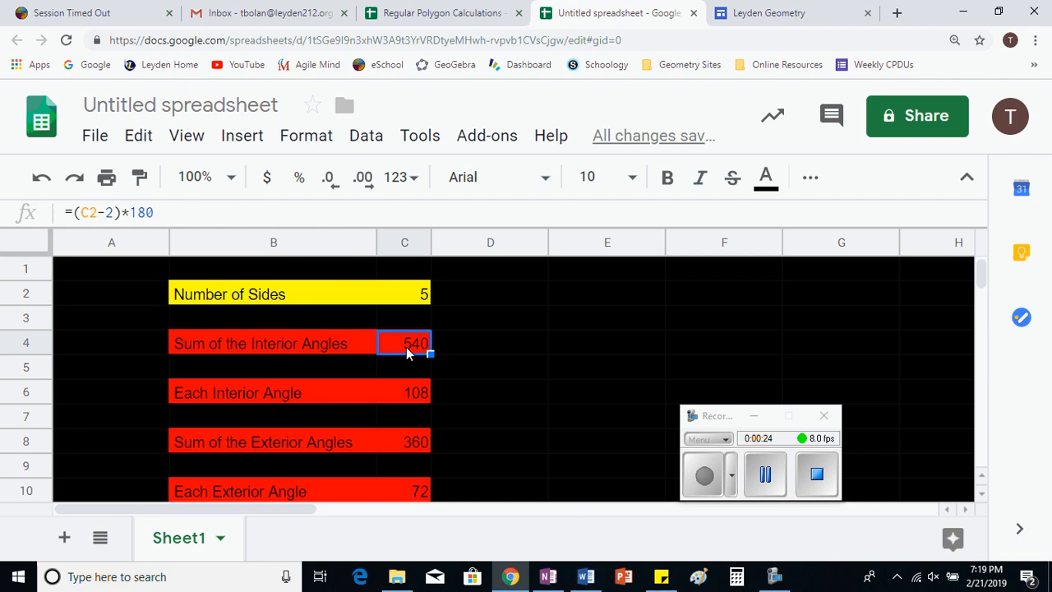
pyautogui.click(326, 398)
pyautogui.click(416, 397)
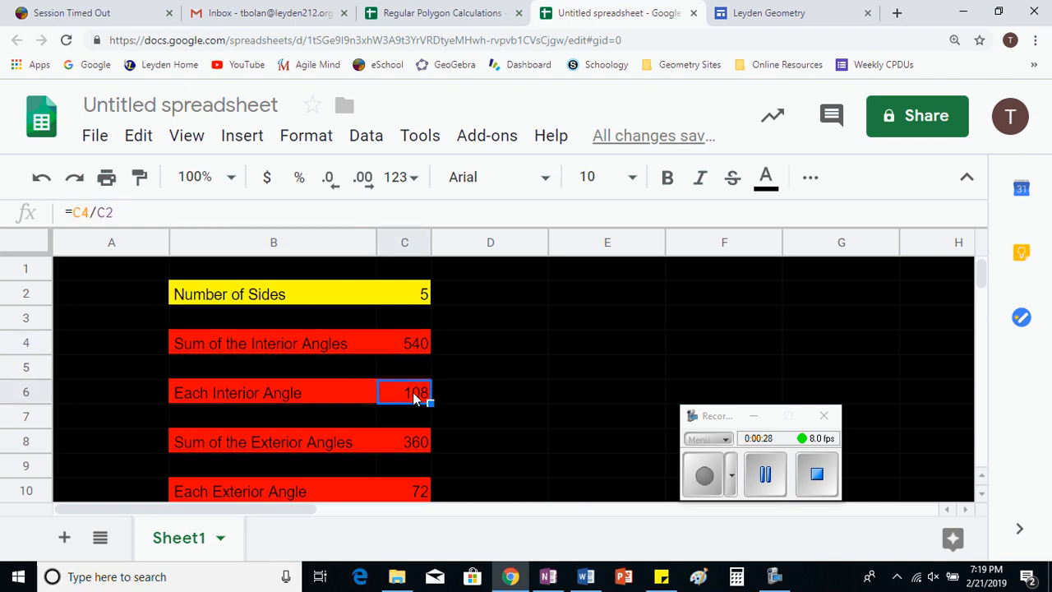
pyautogui.click(296, 452)
pyautogui.click(414, 448)
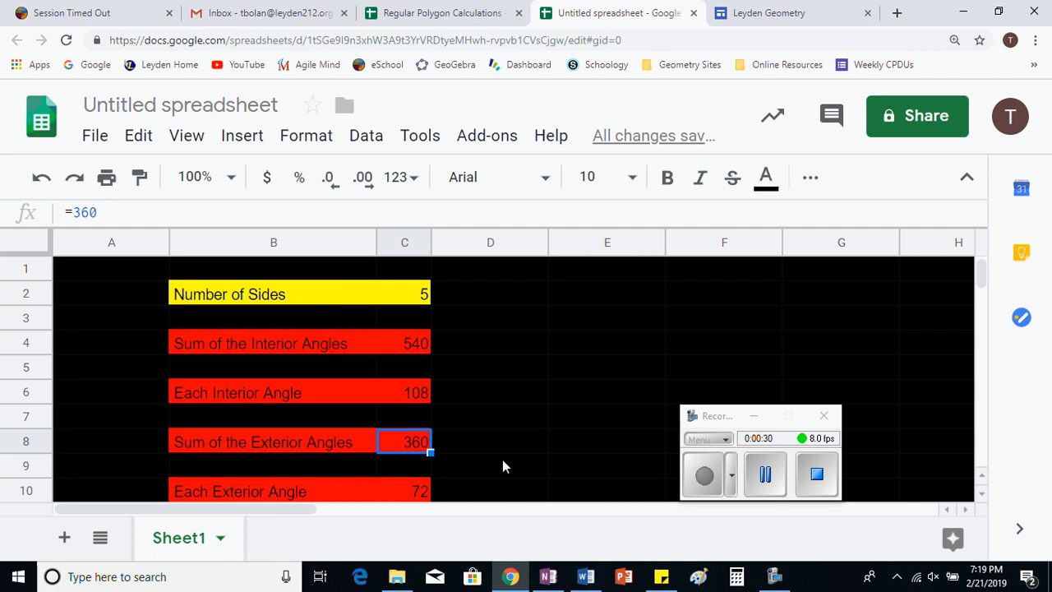
pyautogui.click(285, 496)
pyautogui.click(414, 491)
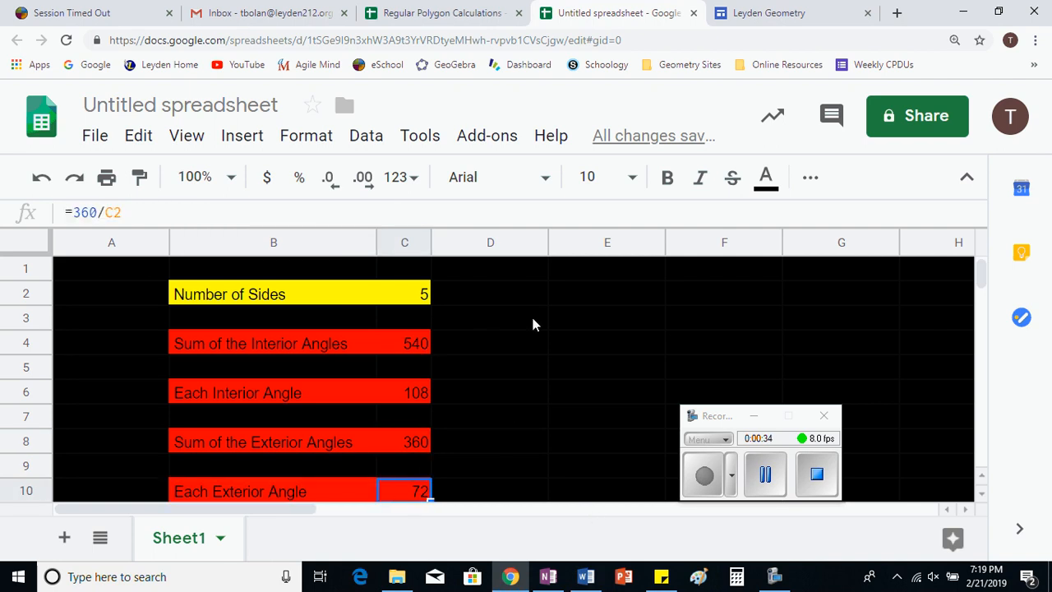
# Set the Number of Sides value in C2 of the finished calculator to 6.
pyautogui.click(423, 294)
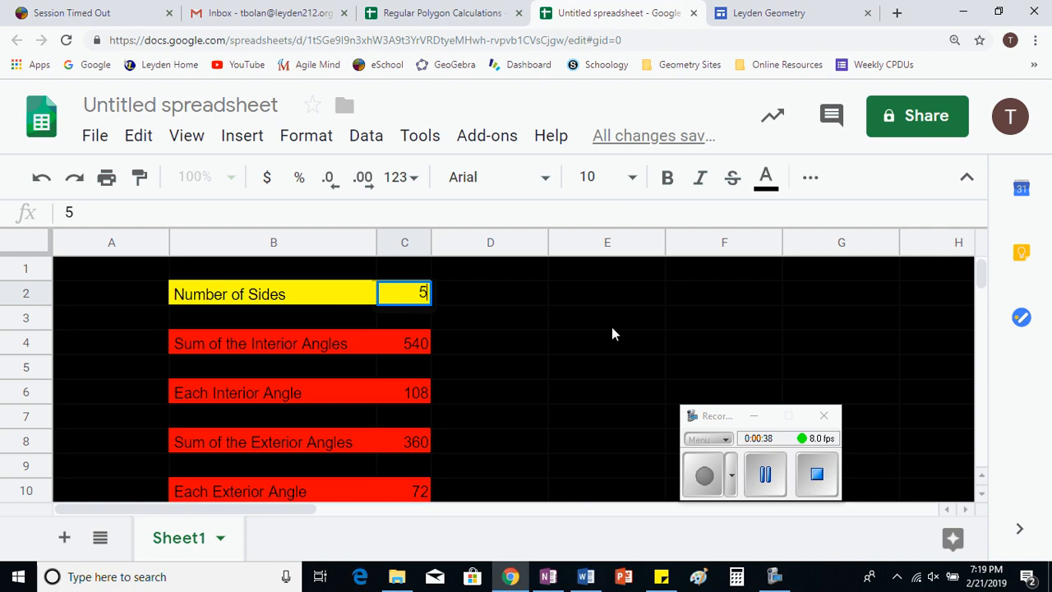
pyautogui.press('BackSpace')
pyautogui.write('6')
pyautogui.press('Return')
# Check the recalculated interior and exterior angle results in C4, C6, C8 and C10.
pyautogui.click(420, 345)
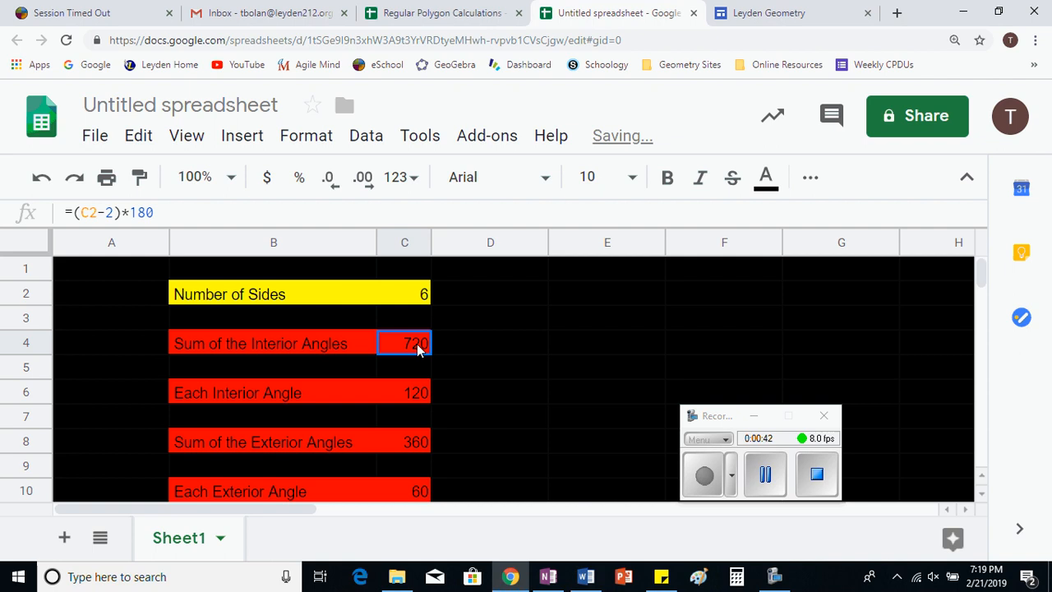
pyautogui.click(417, 395)
pyautogui.click(416, 446)
pyautogui.click(416, 486)
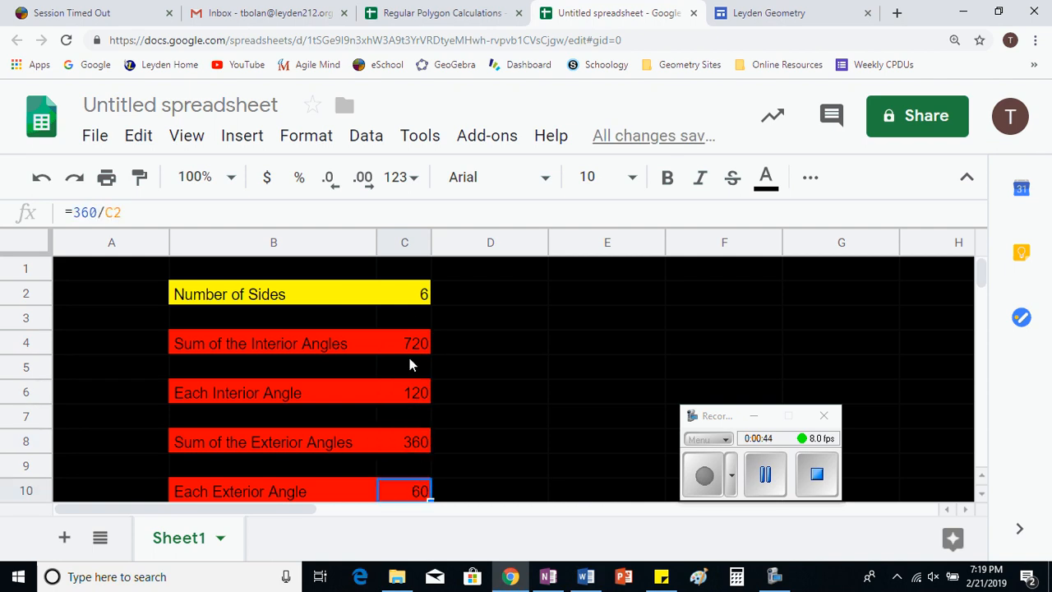
pyautogui.click(410, 349)
pyautogui.click(411, 396)
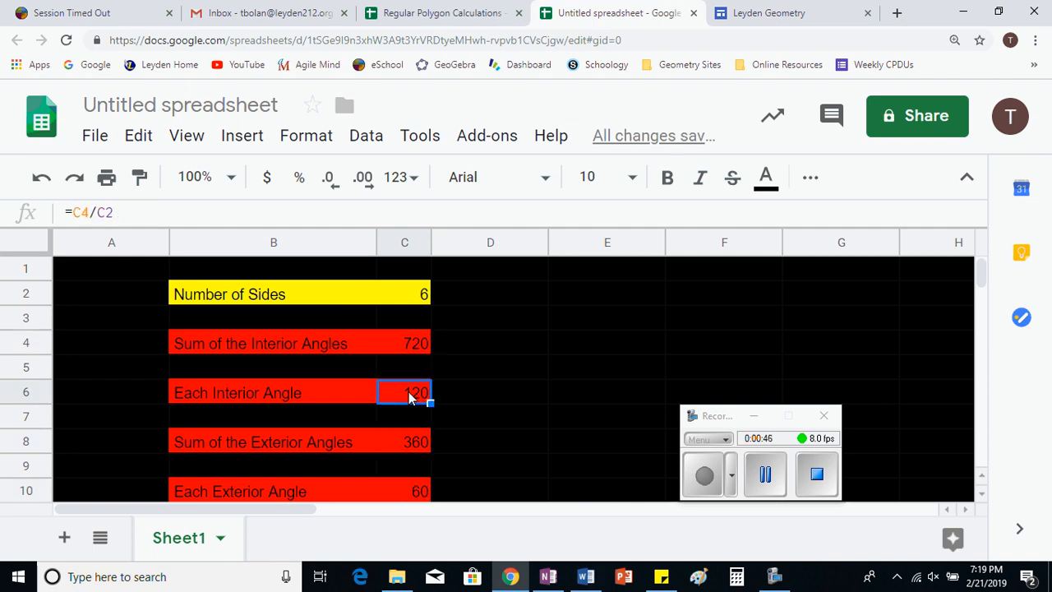
pyautogui.click(411, 444)
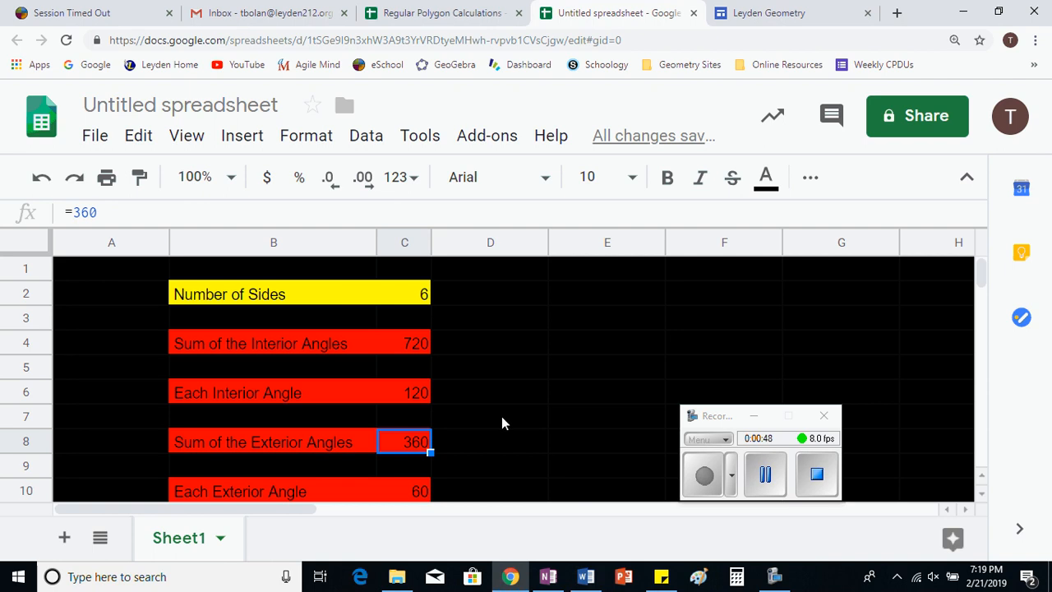
pyautogui.click(409, 491)
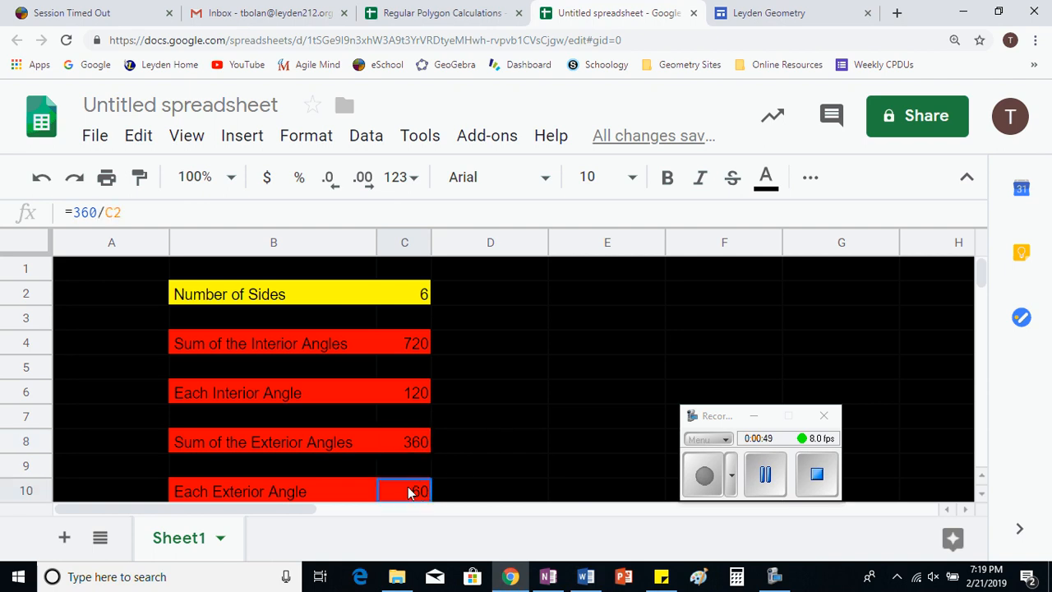
pyautogui.click(544, 426)
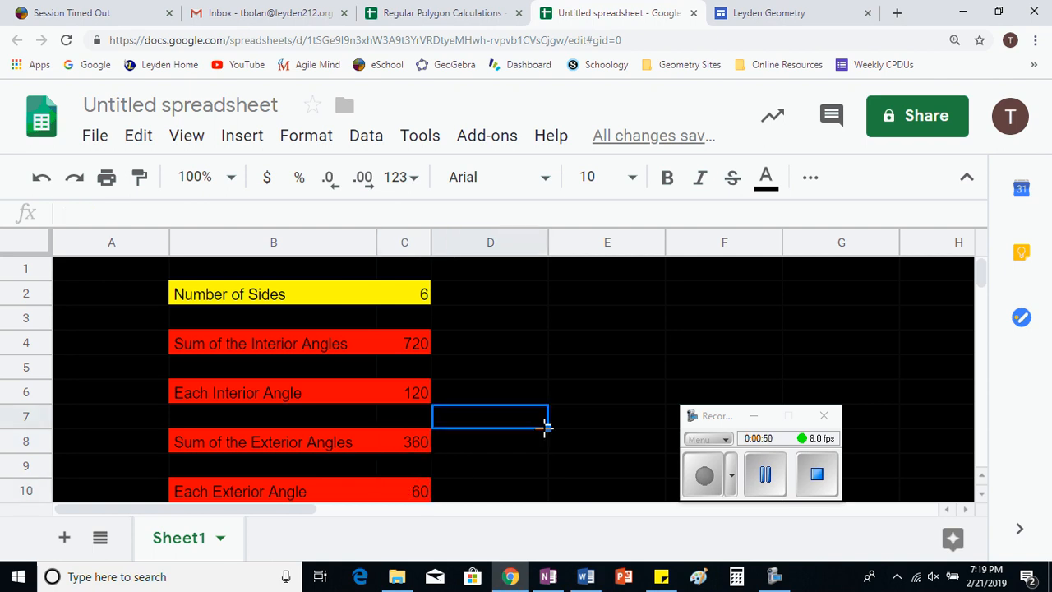
pyautogui.click(765, 474)
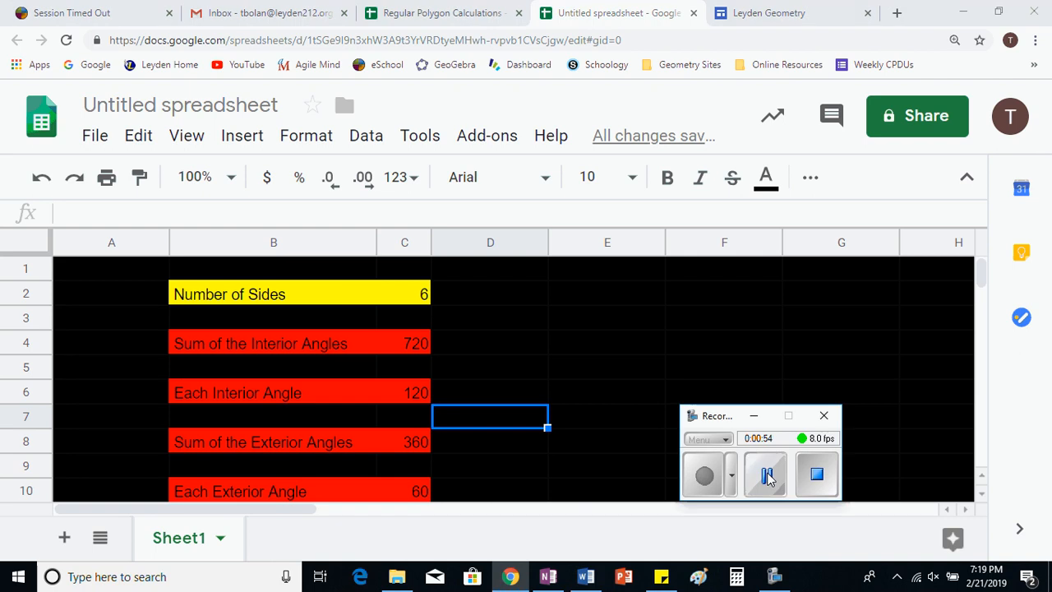
pyautogui.click(703, 477)
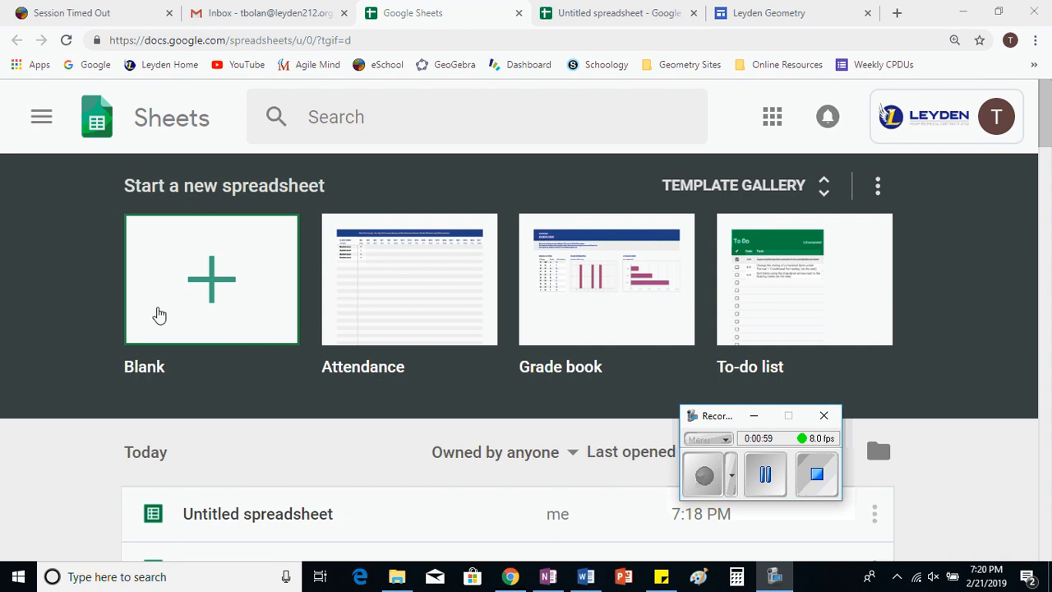
# Create a new blank spreadsheet and enter the label "Number of sides" in cell B2.
pyautogui.click(204, 283)
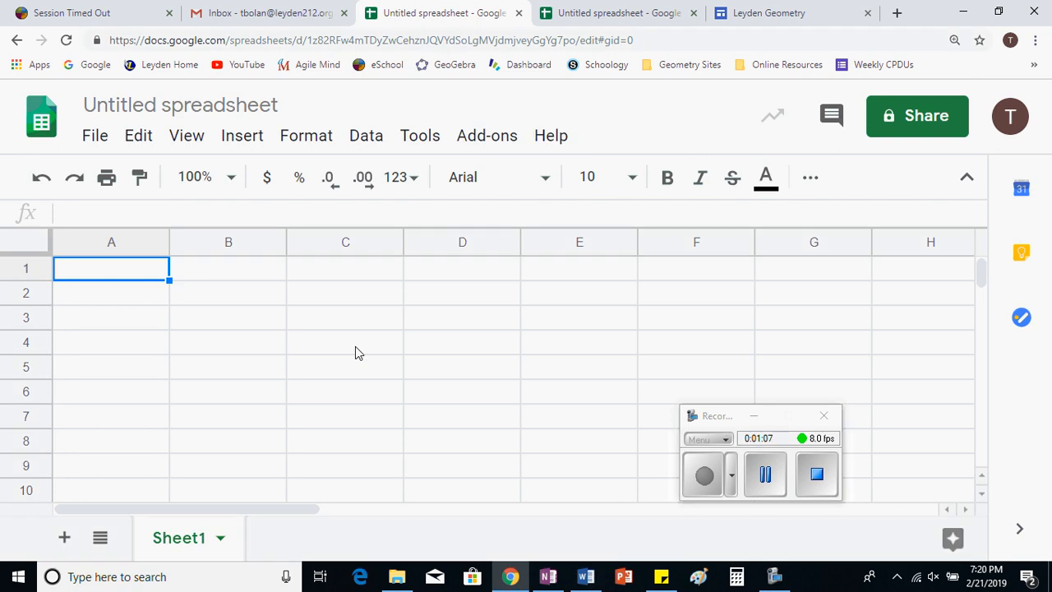
pyautogui.click(250, 300)
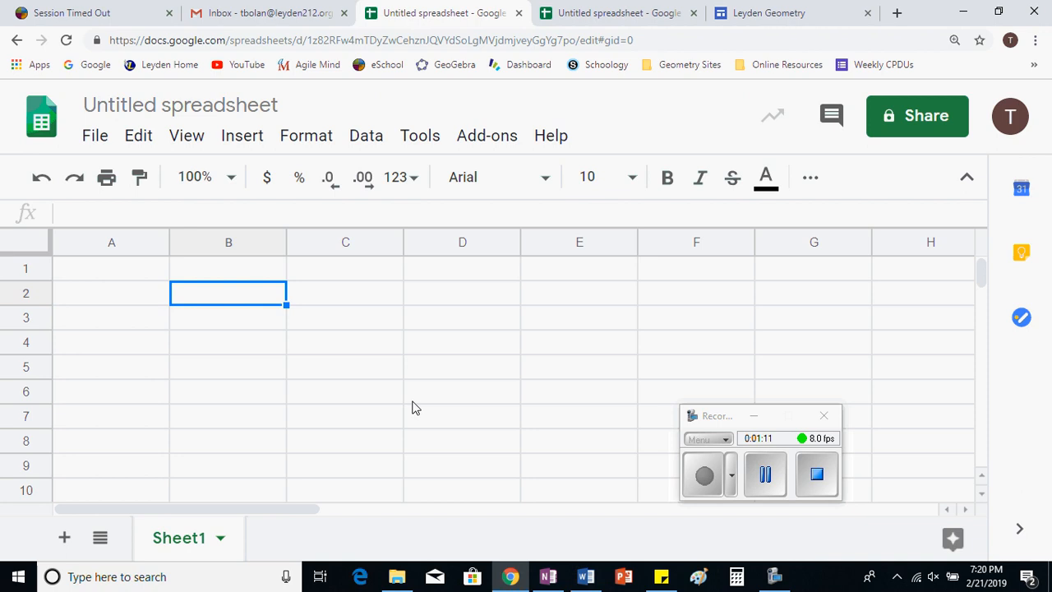
pyautogui.write('Number o')
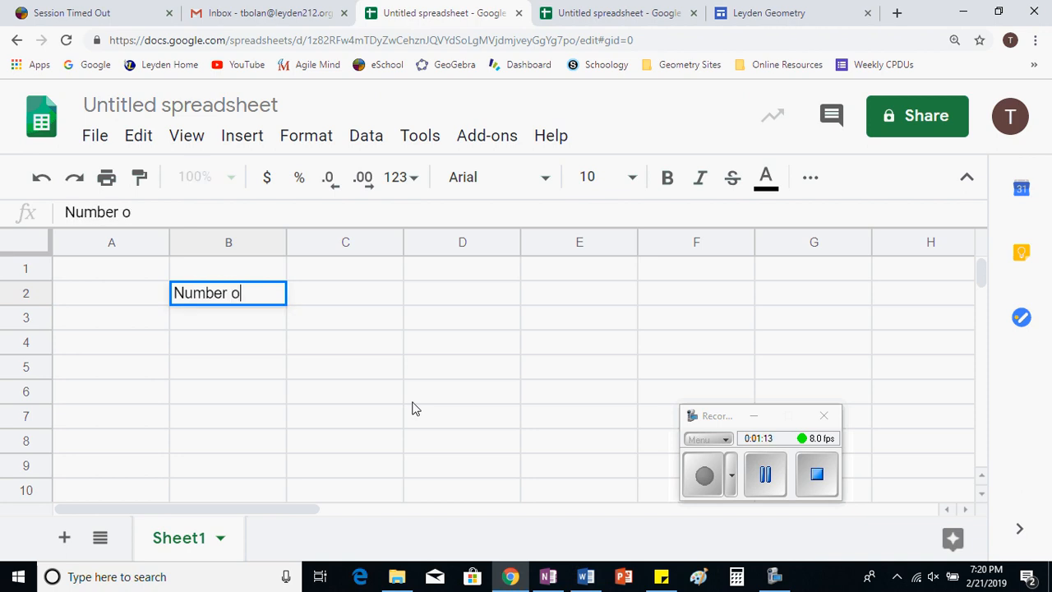
pyautogui.write('f sides')
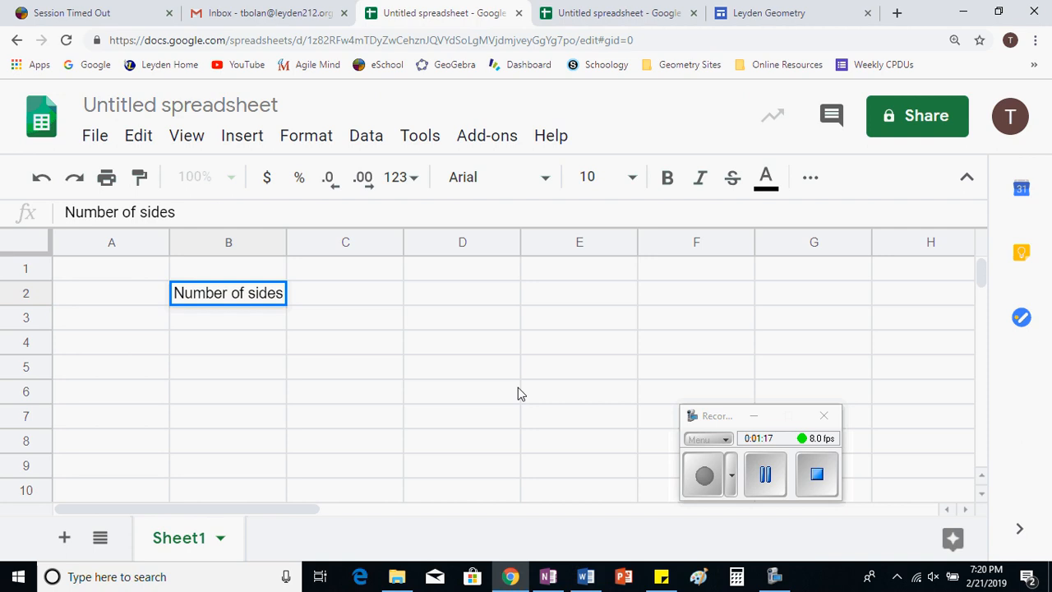
pyautogui.click(770, 485)
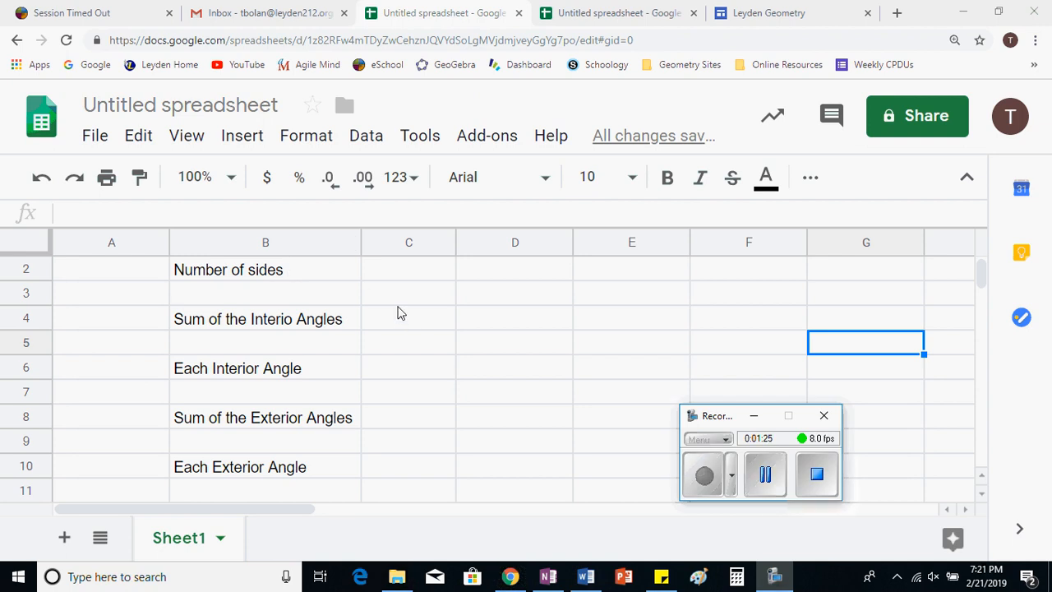
# Correct the misspelled label in B4 to "Sum of the Interior Angles".
pyautogui.click(347, 274)
pyautogui.click(402, 273)
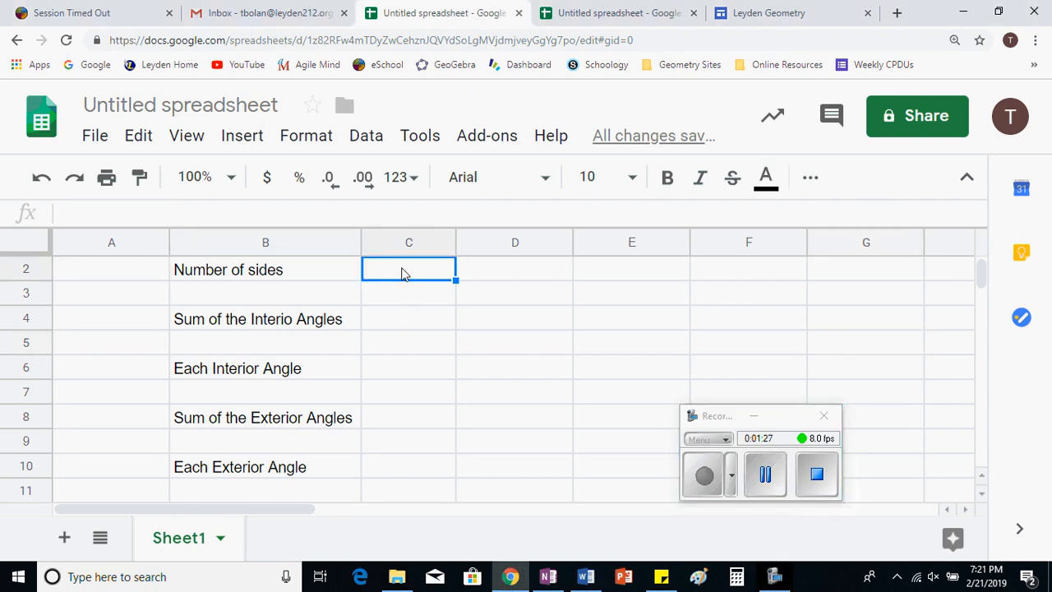
pyautogui.click(291, 324)
pyautogui.doubleClick(358, 327)
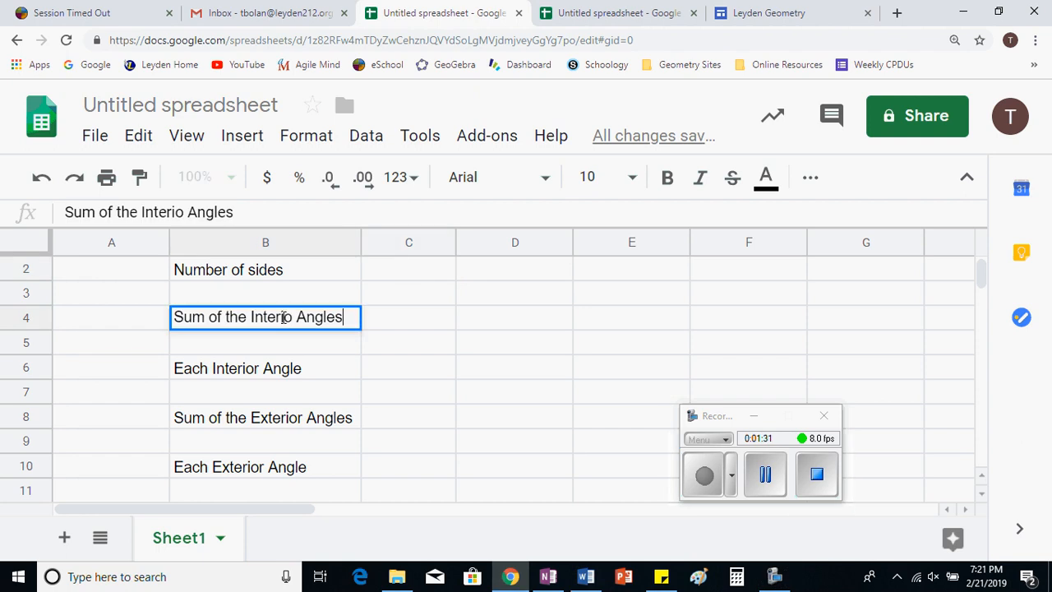
pyautogui.write('r')
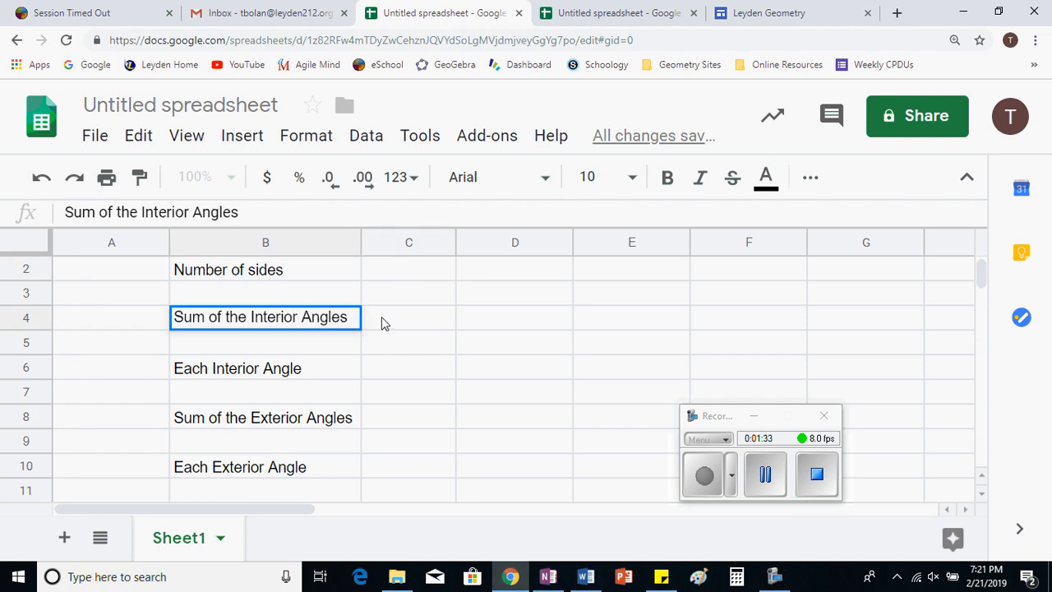
pyautogui.click(383, 323)
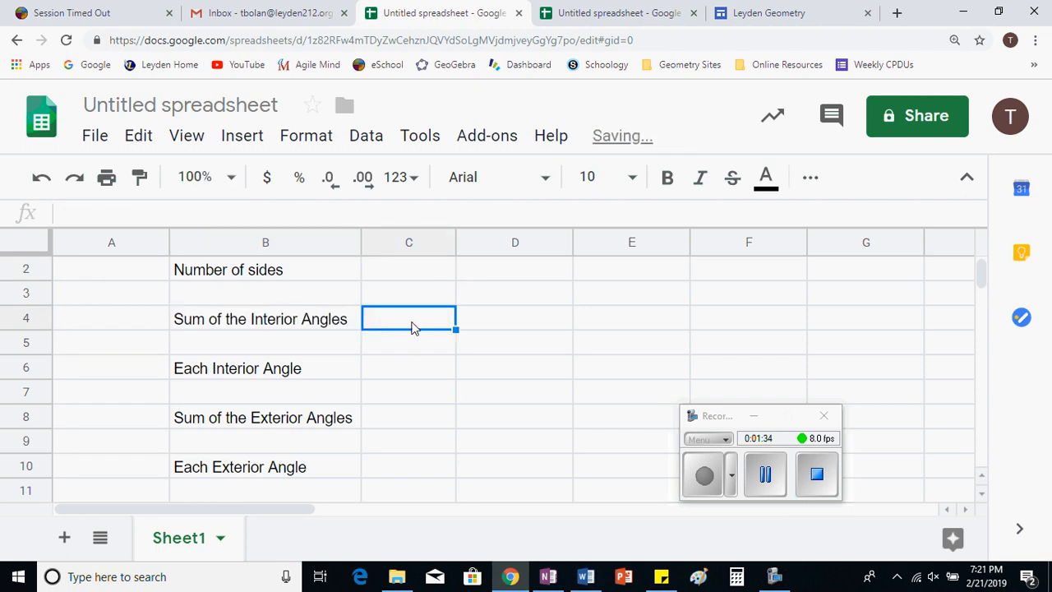
# Review the labels in B6, B8 and B10 together with the result cells beside them in column C.
pyautogui.click(244, 372)
pyautogui.click(384, 367)
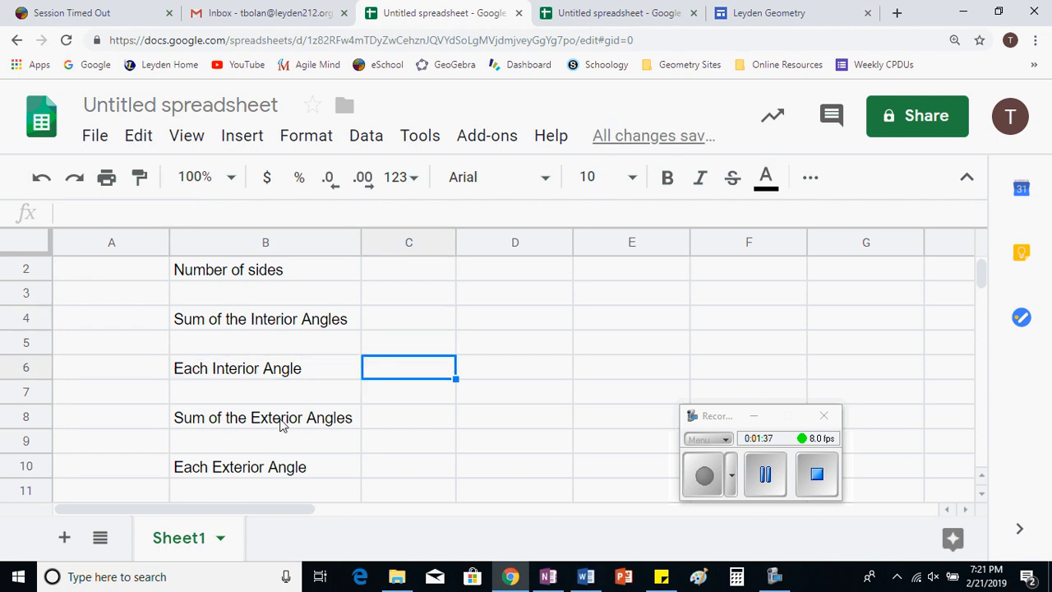
pyautogui.click(279, 421)
pyautogui.click(394, 423)
pyautogui.click(285, 472)
pyautogui.click(392, 466)
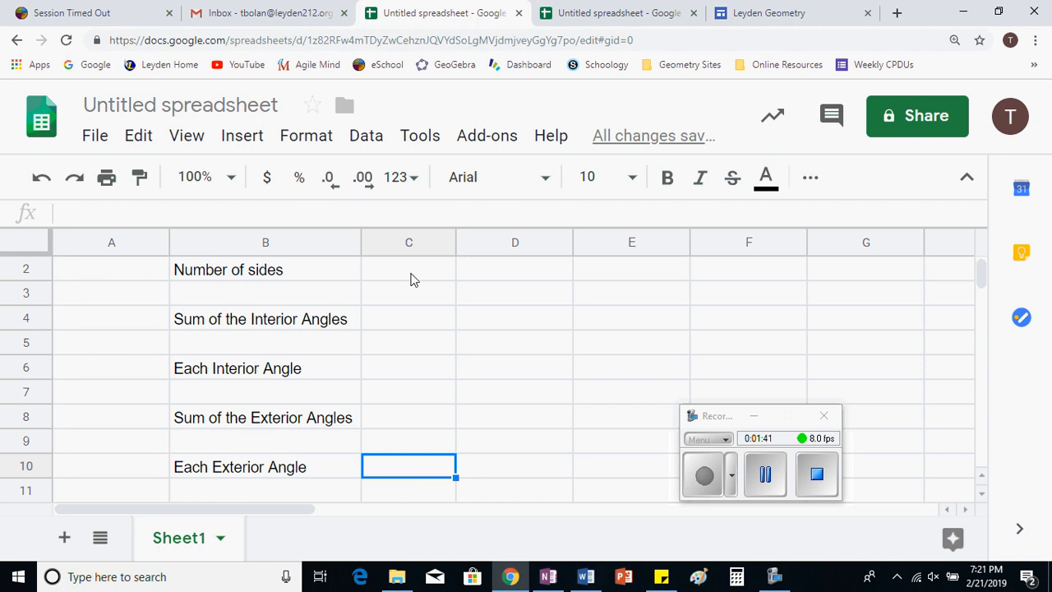
# Fill the Number of sides row, cells B2:C2, with yellow.
pyautogui.moveTo(280, 276); pyautogui.dragTo(403, 276)
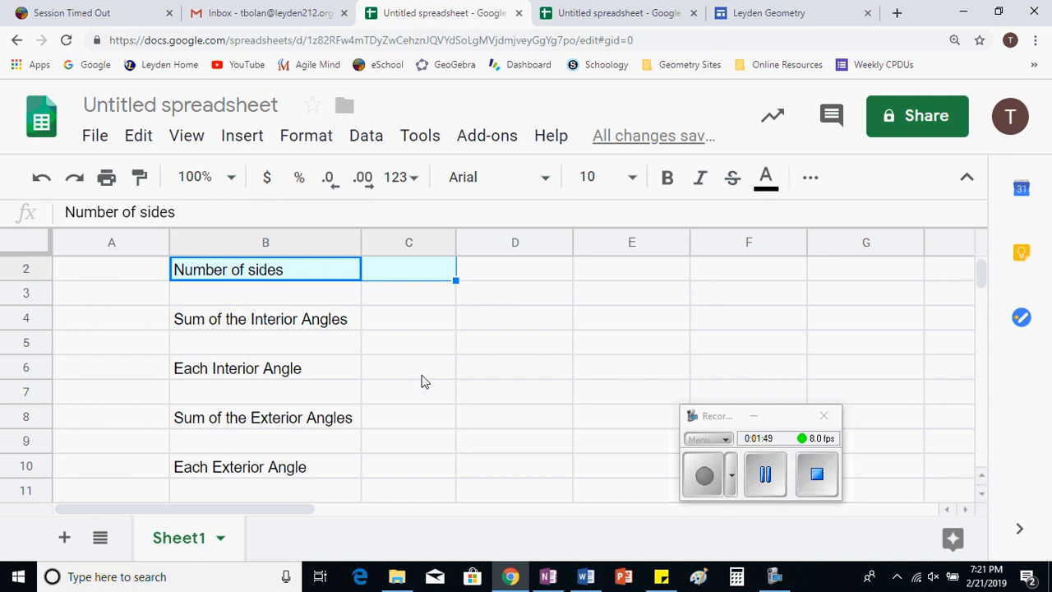
pyautogui.hotkey('ctrl', '-')
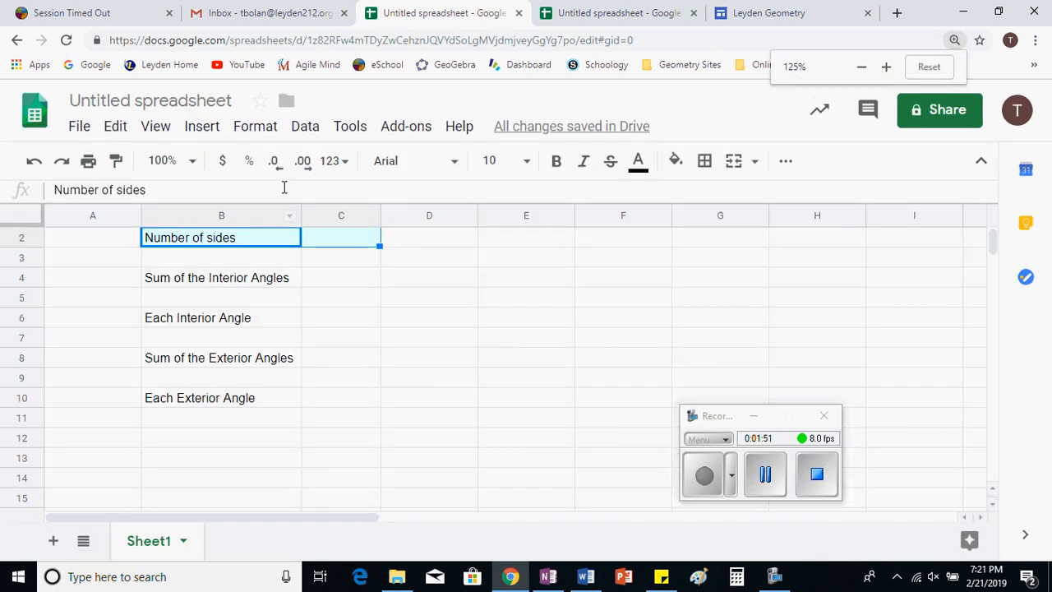
pyautogui.click(676, 160)
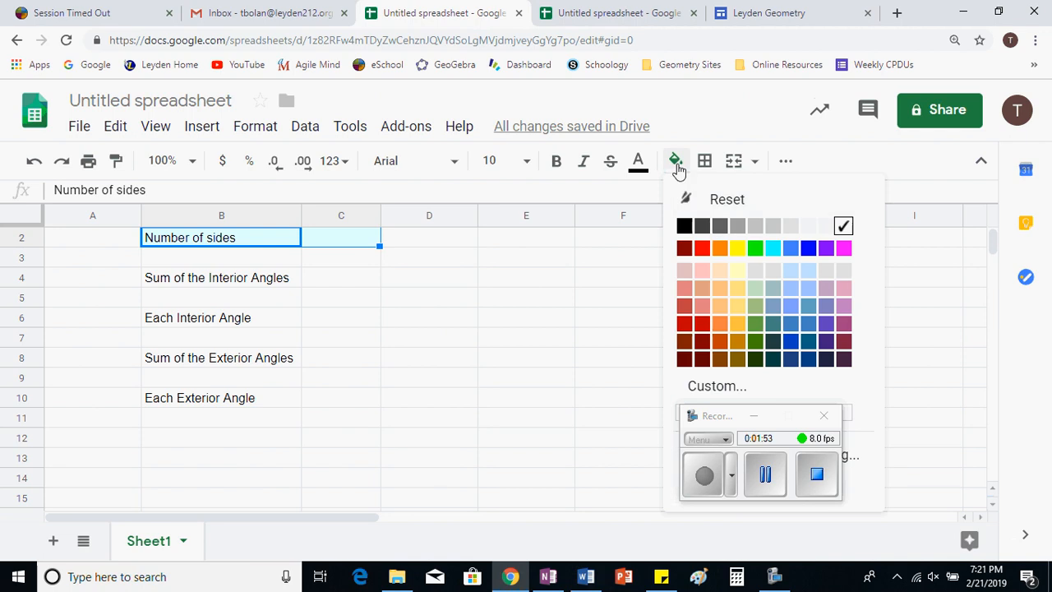
pyautogui.click(738, 248)
pyautogui.click(344, 283)
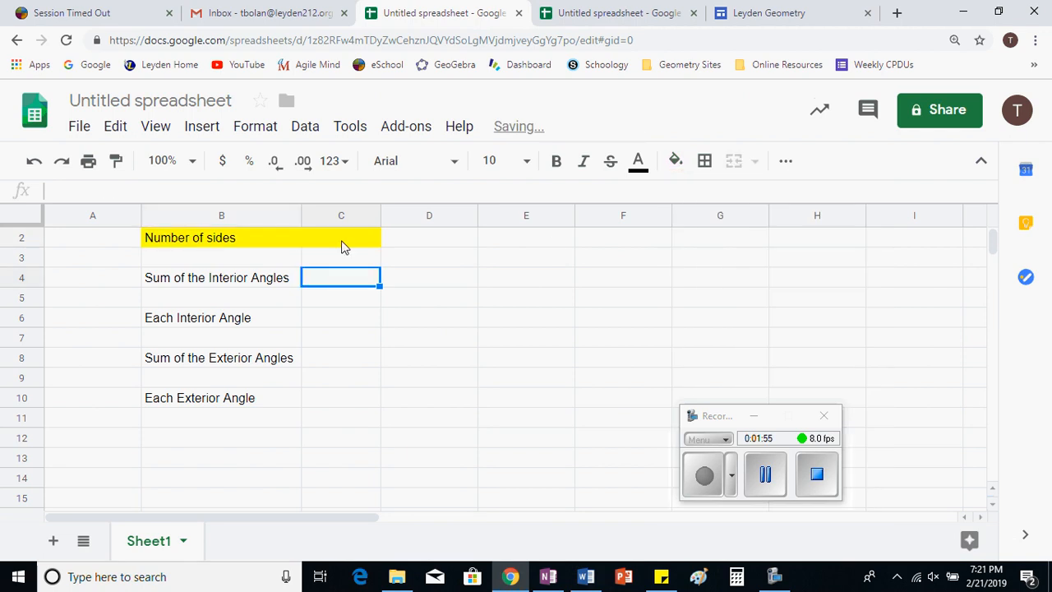
# Narrow column B slightly, leaving cell C2 empty.
pyautogui.click(344, 244)
pyautogui.doubleClick(341, 239)
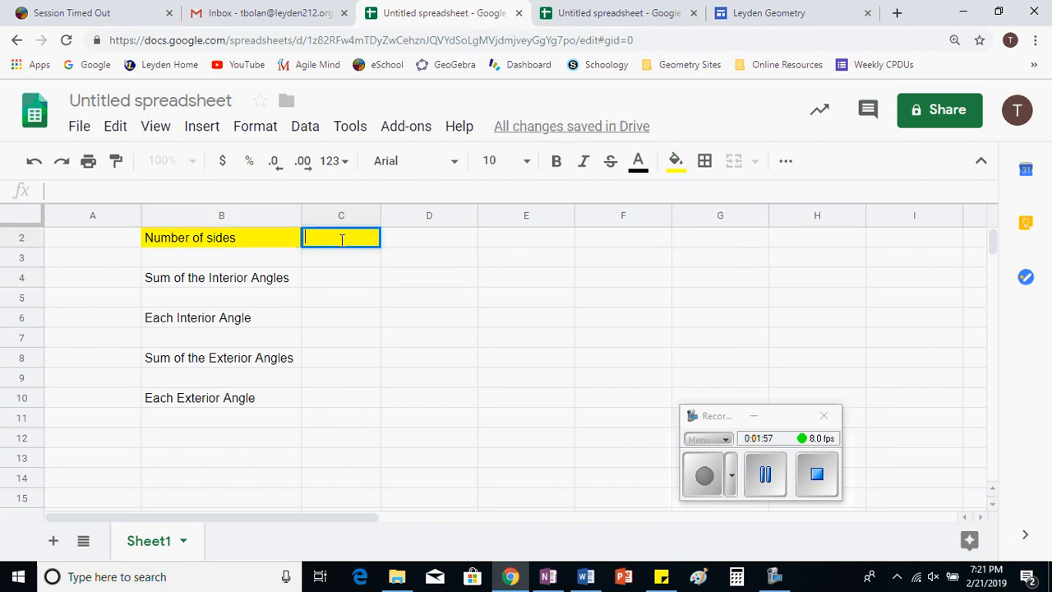
pyautogui.press('Escape')
pyautogui.moveTo(299, 219)
pyautogui.mouseDown()
pyautogui.moveTo(246, 219)
pyautogui.moveTo(338, 219)
pyautogui.moveTo(295, 216)
pyautogui.mouseUp()
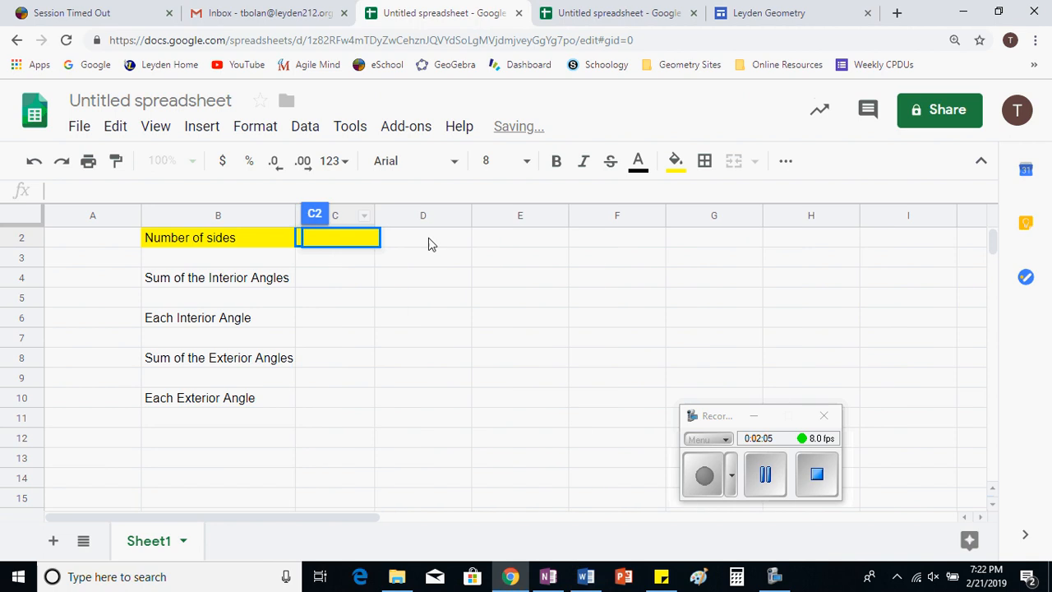
pyautogui.click(360, 260)
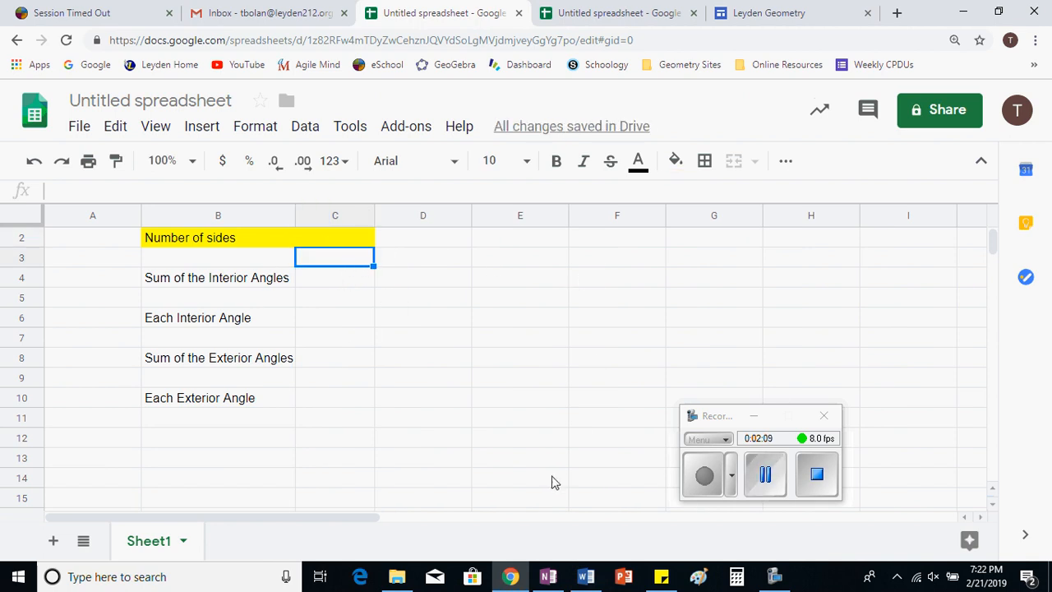
# Enter 6 as the number of sides in cell C2.
pyautogui.hotkey('ctrl', '+')
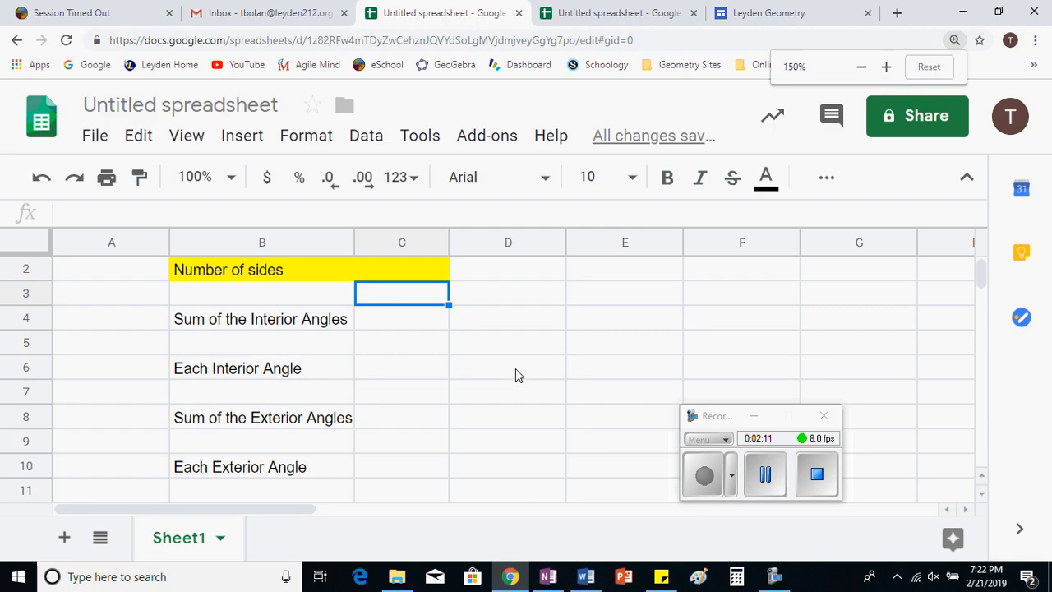
pyautogui.press('Down')
pyautogui.click(697, 471)
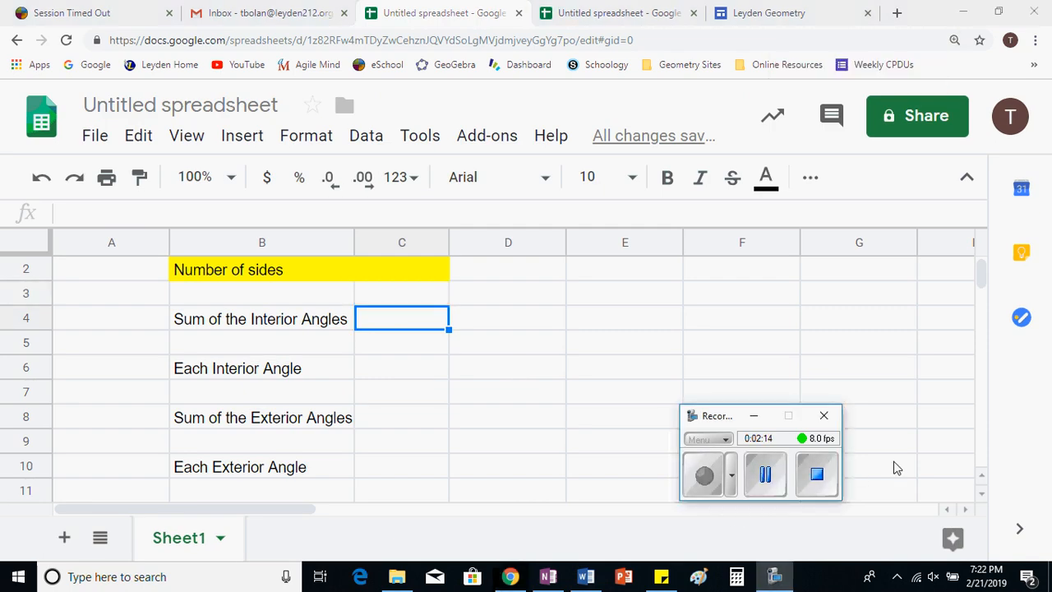
pyautogui.click(413, 278)
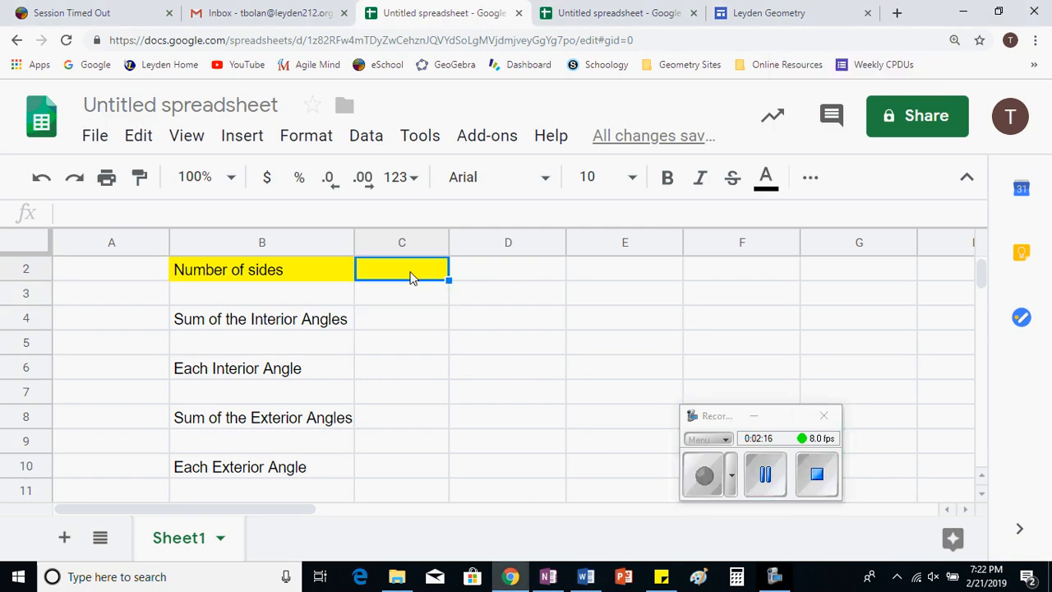
pyautogui.write('6')
pyautogui.press('Return')
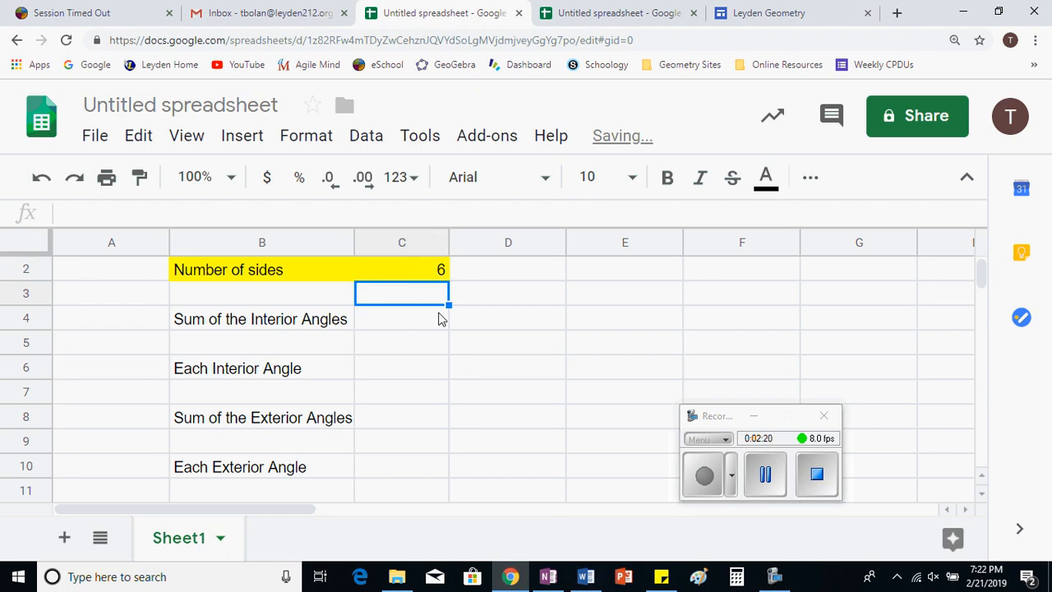
# Look over the empty result cells C4, C6, C8 and C10 beside the angle labels.
pyautogui.click(401, 323)
pyautogui.click(402, 372)
pyautogui.click(404, 419)
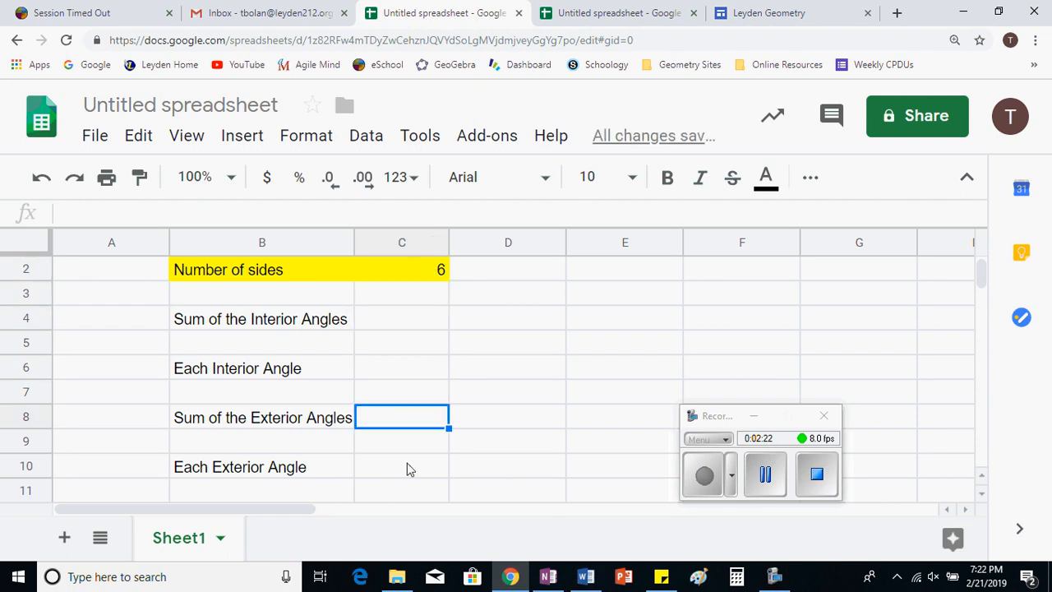
pyautogui.click(406, 469)
pyautogui.click(412, 419)
pyautogui.click(417, 372)
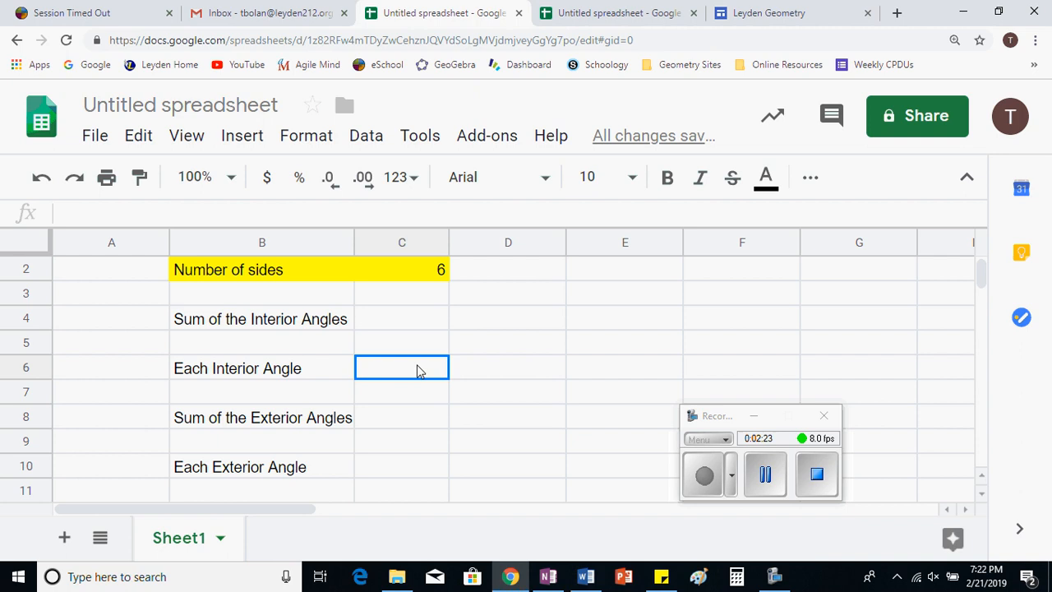
pyautogui.click(416, 320)
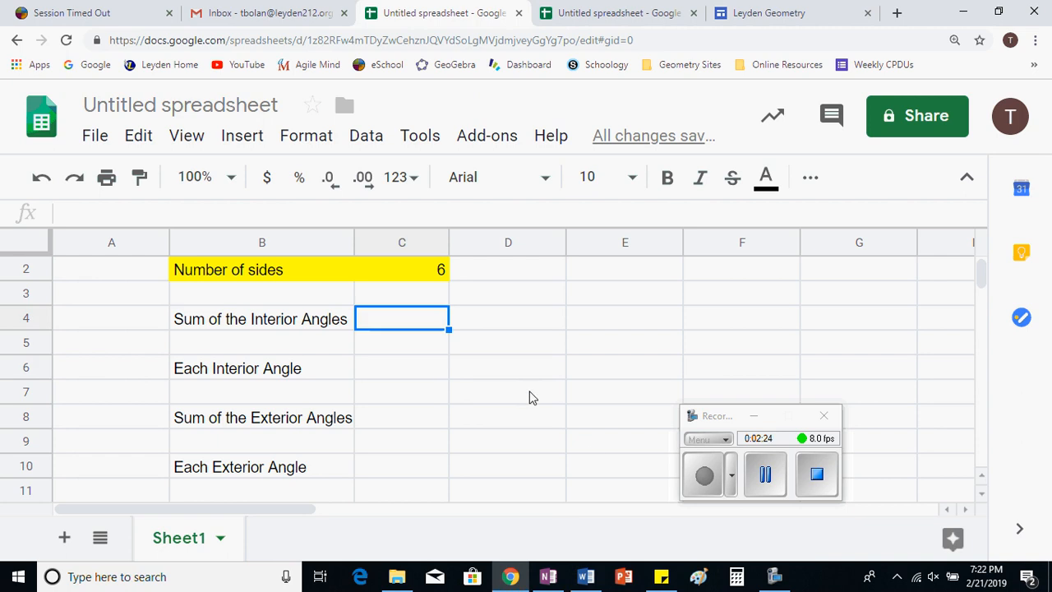
# Enter the interior angle sum formula =(n-2)*180 in cell C4.
pyautogui.doubleClick(379, 319)
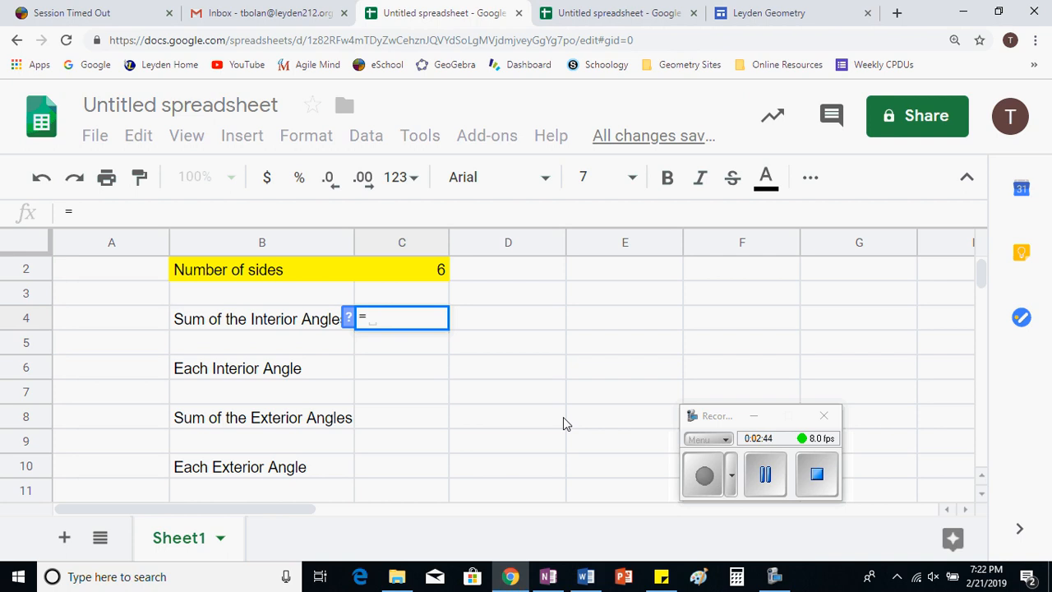
pyautogui.write('()n-2)')
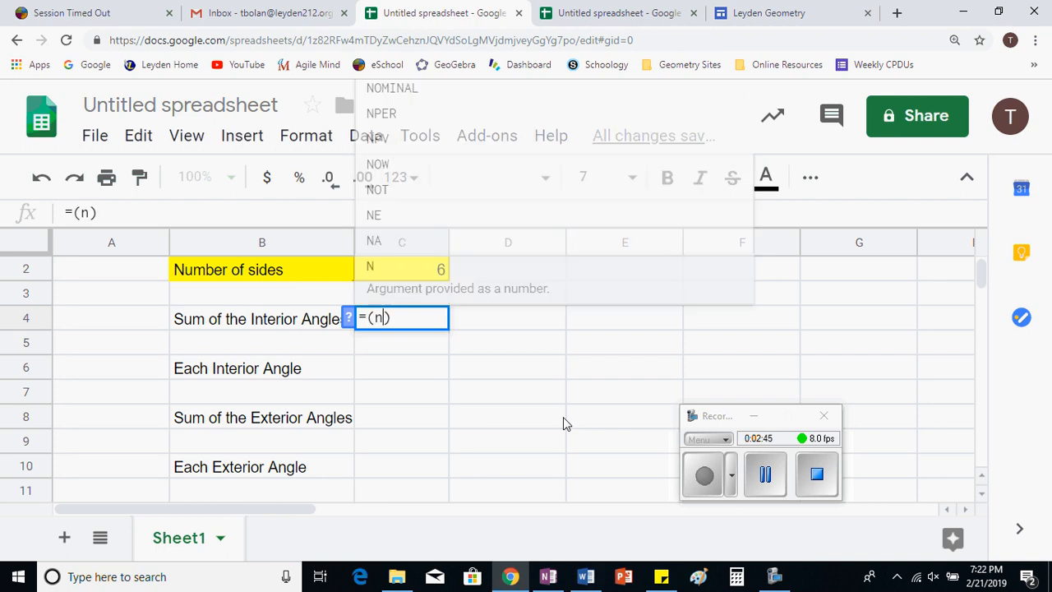
pyautogui.write('*180')
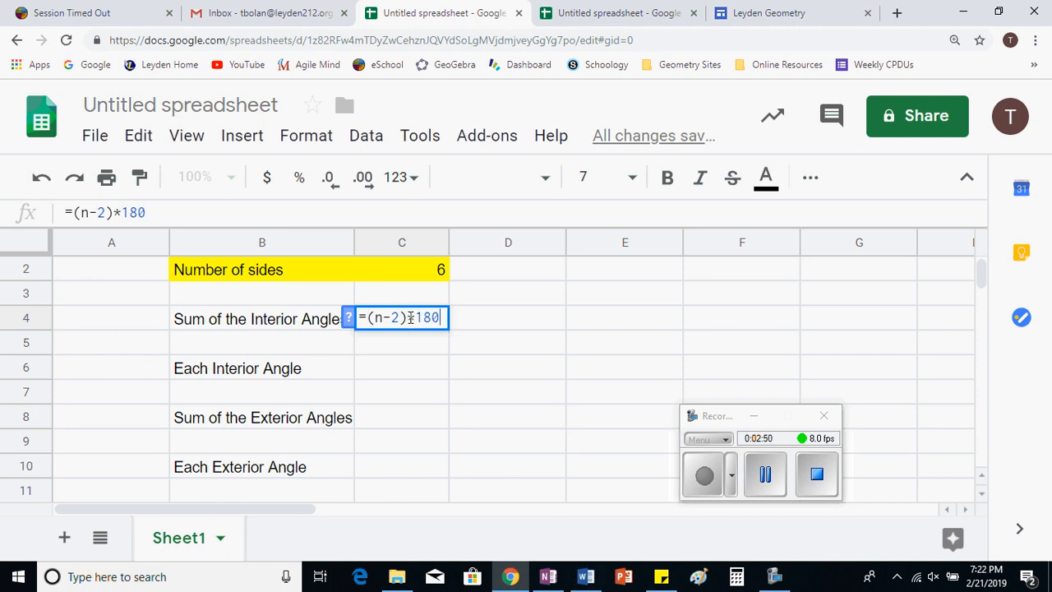
pyautogui.moveTo(417, 317); pyautogui.dragTo(410, 317)
pyautogui.click(383, 319)
pyautogui.click(461, 385)
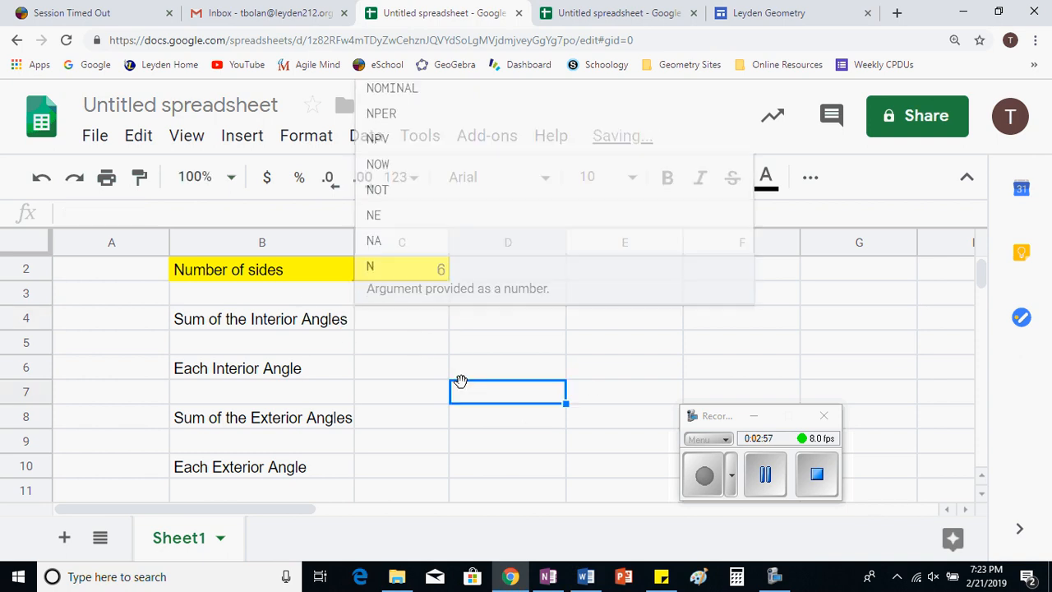
# Replace n in the C4 formula with the number-of-sides cell so it reads =(C2-2)*180.
pyautogui.click(423, 314)
pyautogui.doubleClick(415, 316)
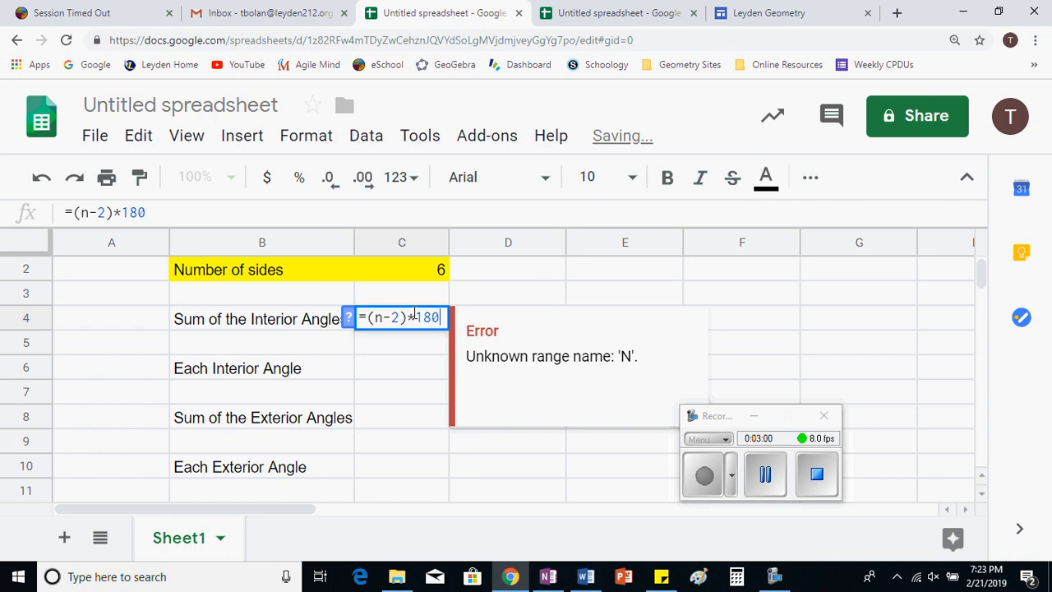
pyautogui.click(384, 317)
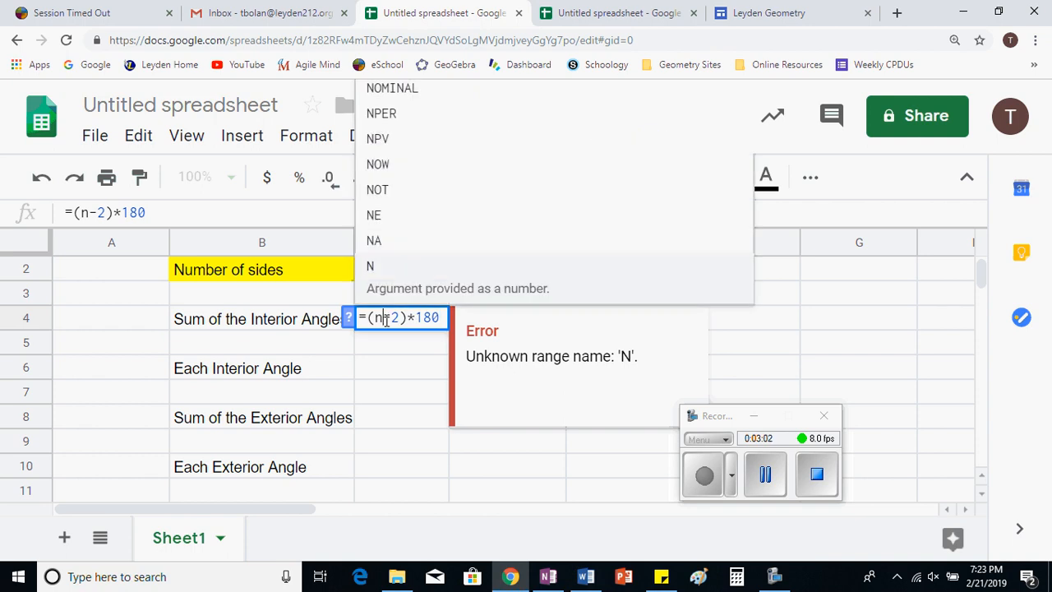
pyautogui.click(408, 317)
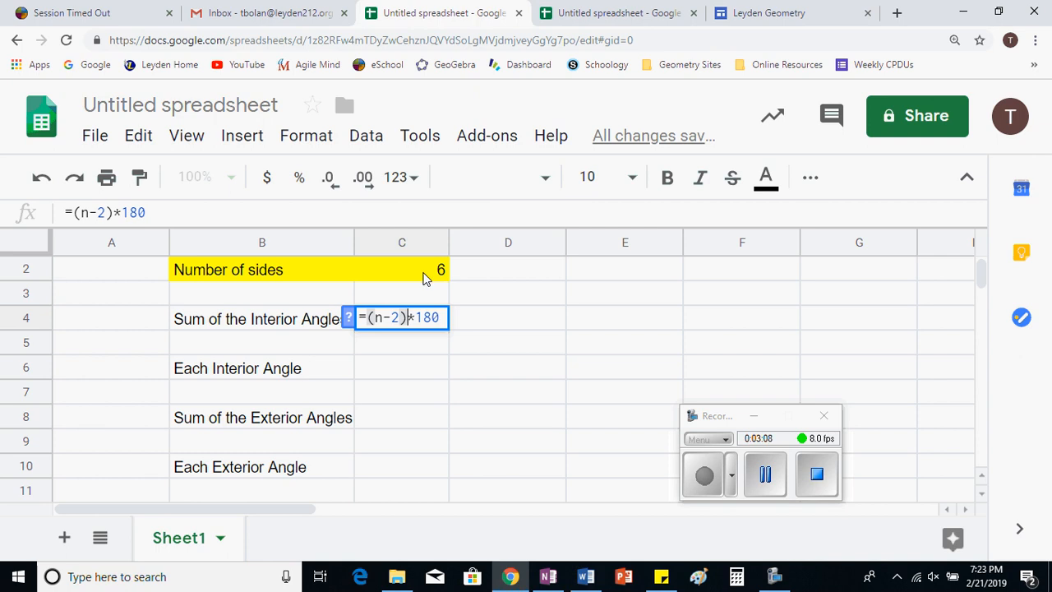
pyautogui.hotkey('ctrl', '+')
pyautogui.hotkey('ctrl', '+')
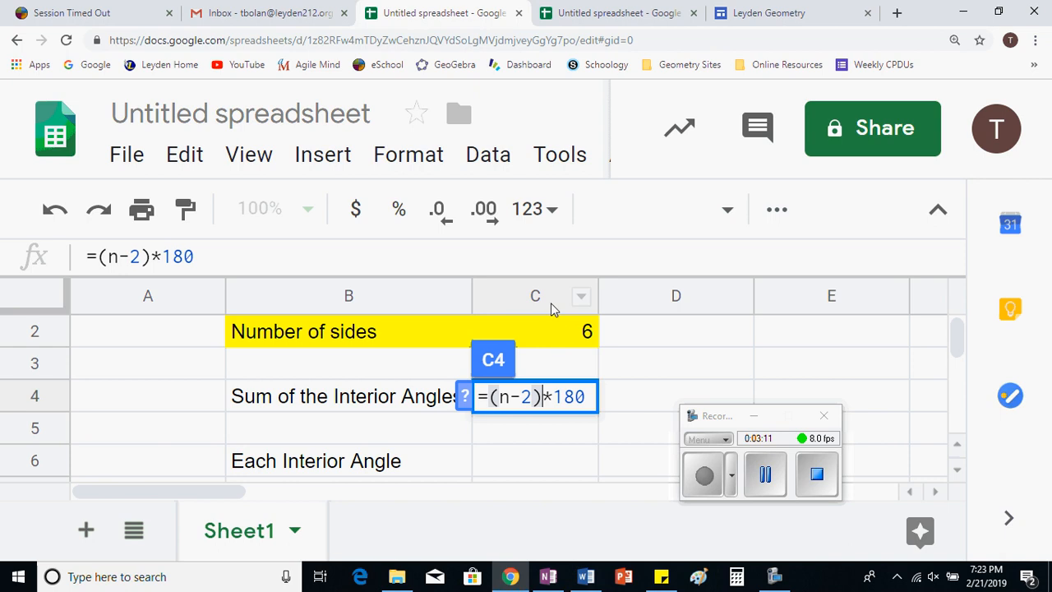
pyautogui.click(507, 397)
pyautogui.press('BackSpace')
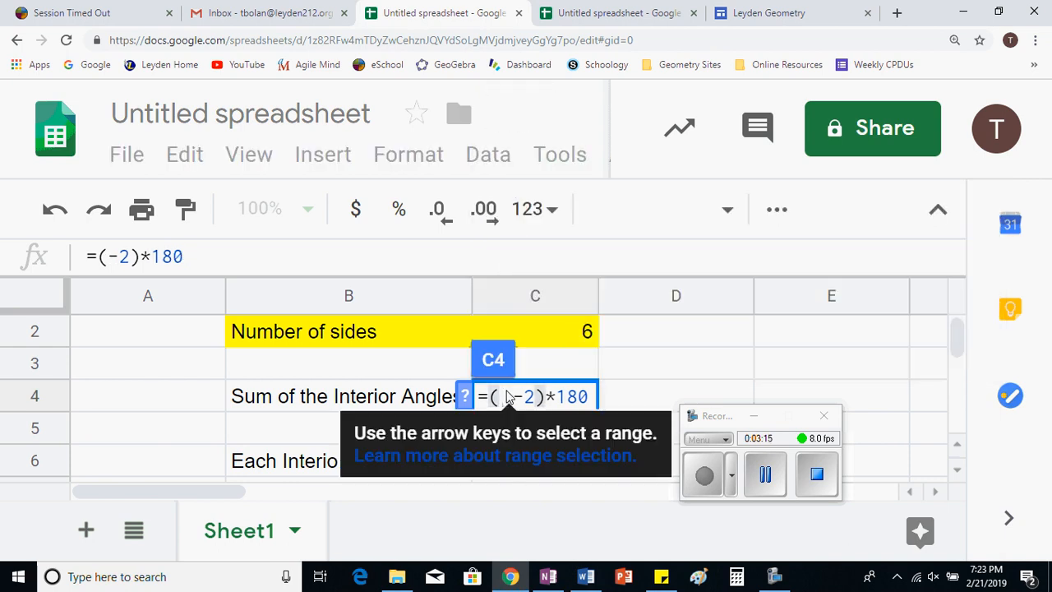
pyautogui.write('C2')
pyautogui.press('Return')
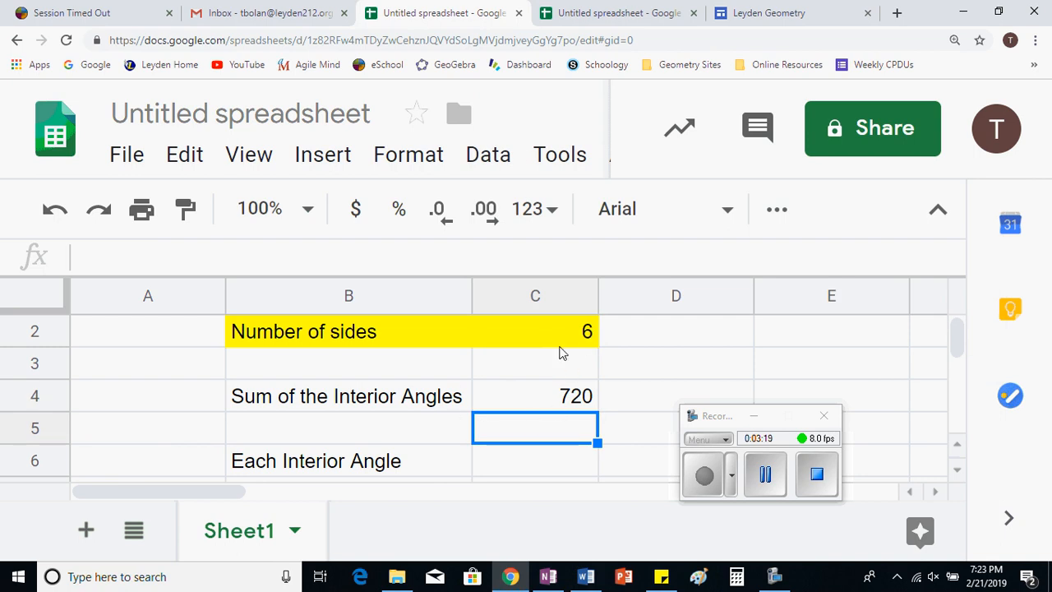
# Check the C4 formula and test it with 8 and 20 as the number of sides in C2.
pyautogui.click(573, 400)
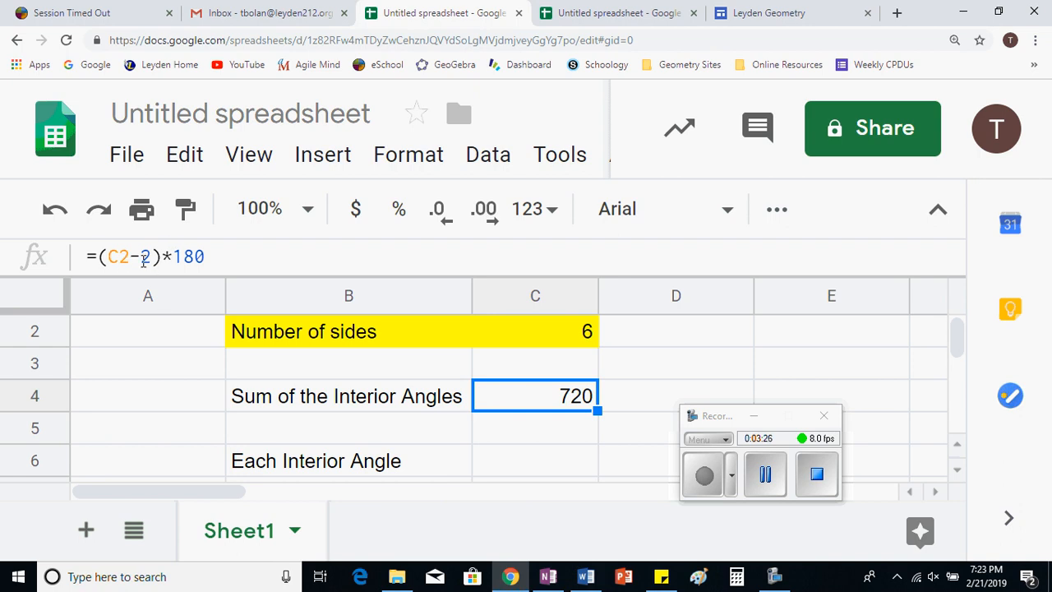
pyautogui.click(587, 338)
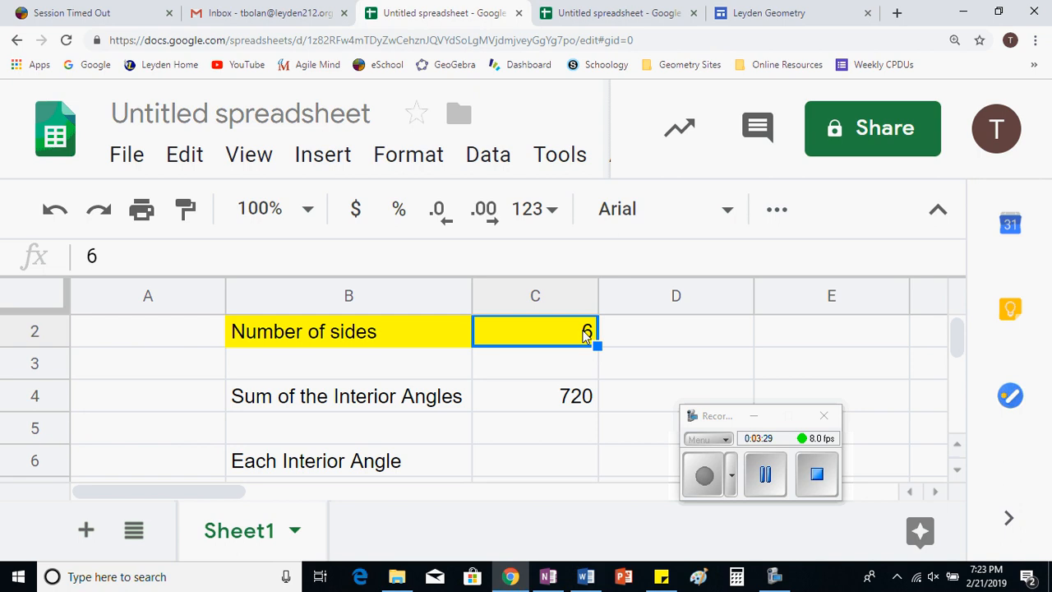
pyautogui.write('8')
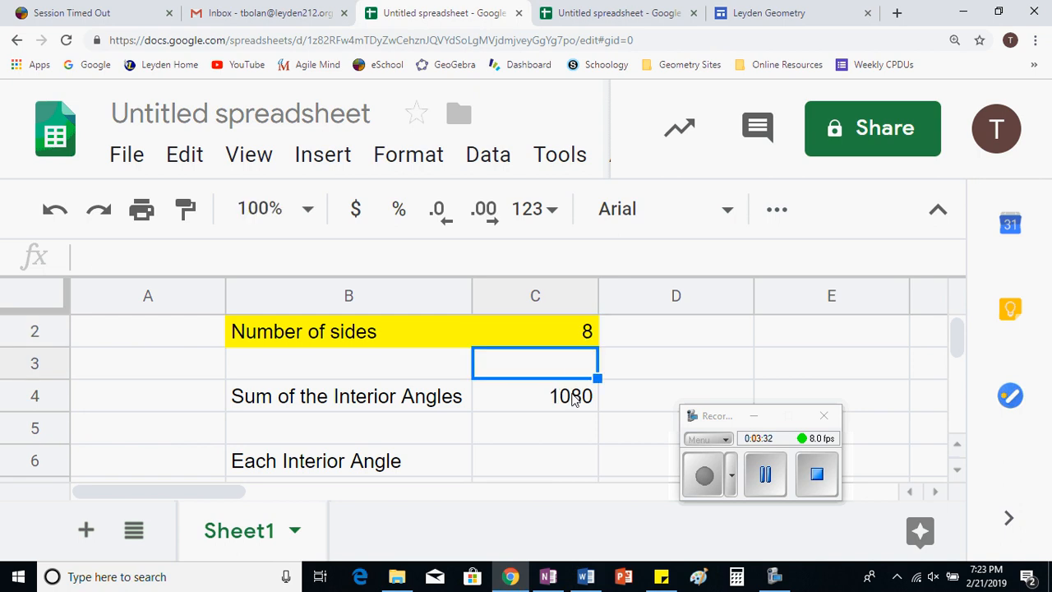
pyautogui.click(576, 398)
pyautogui.click(583, 333)
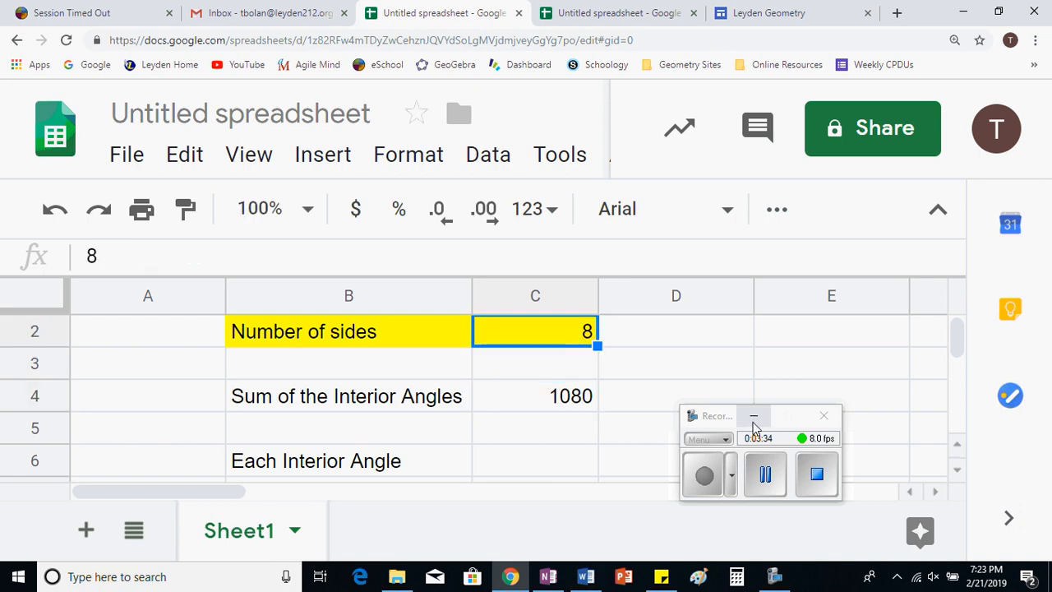
pyautogui.write('20')
pyautogui.press('Return')
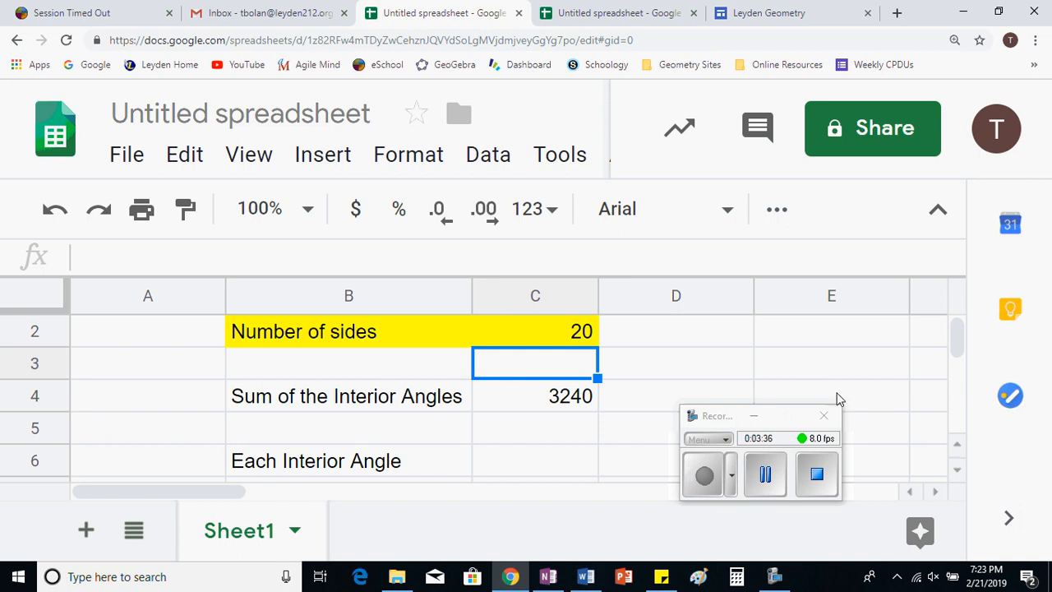
pyautogui.click(765, 477)
pyautogui.click(712, 486)
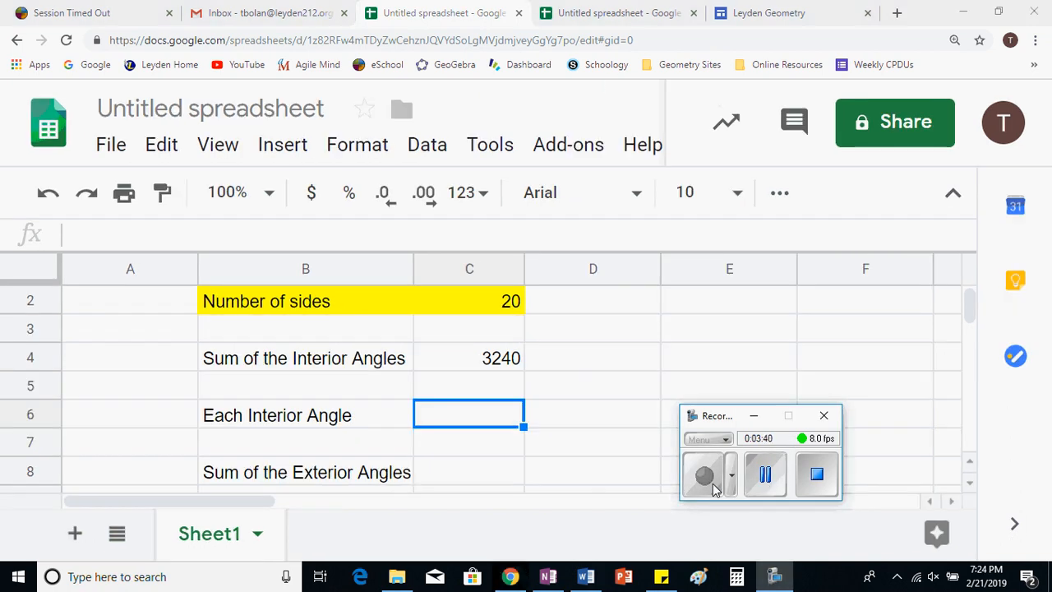
# Enter the formula =C4/C2 in cell C6 to calculate each interior angle.
pyautogui.click(507, 364)
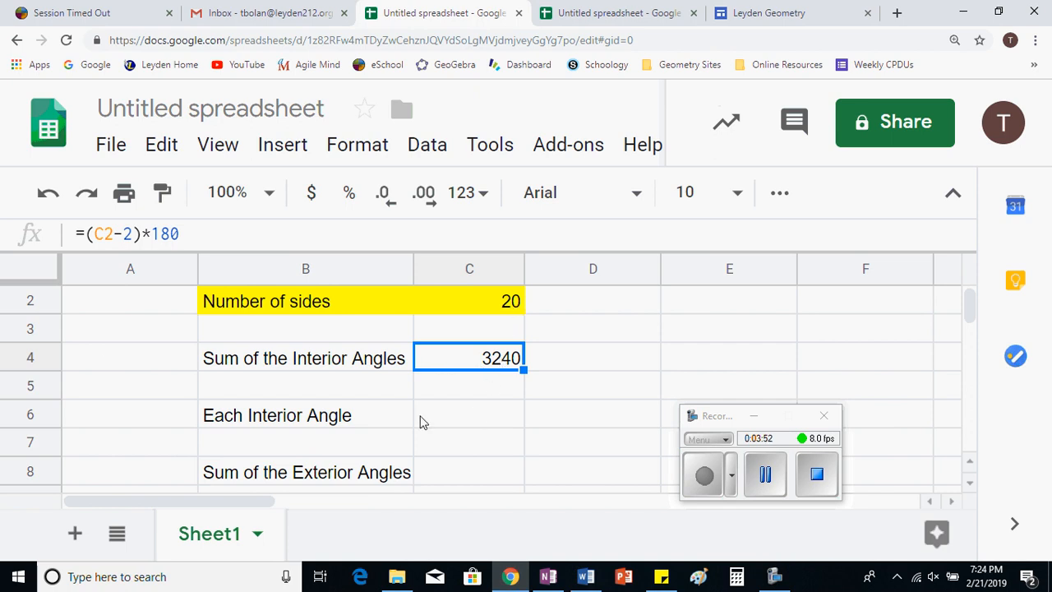
pyautogui.click(438, 419)
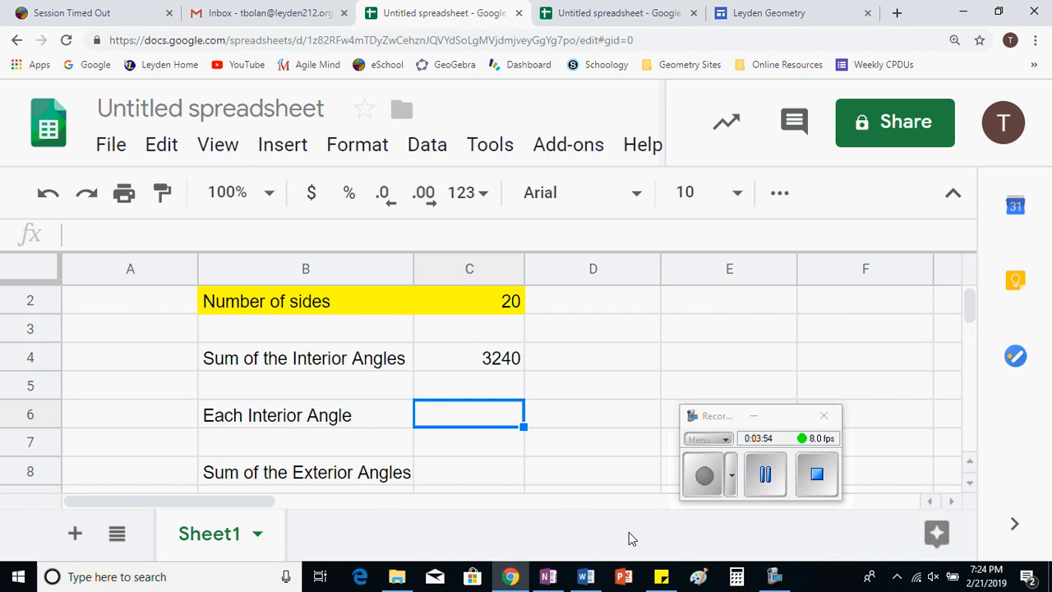
pyautogui.write('=')
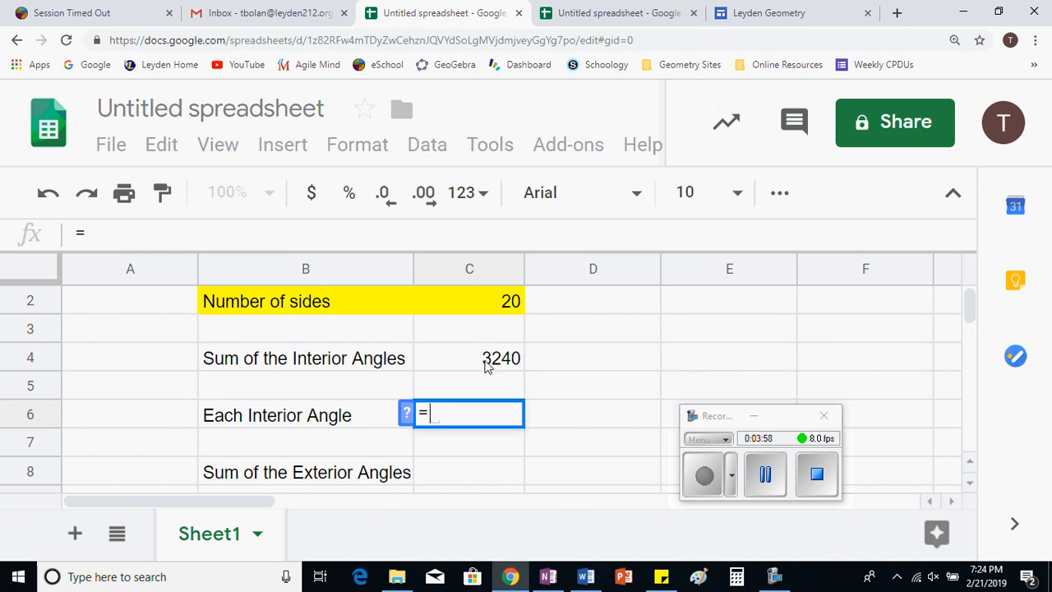
pyautogui.click(486, 366)
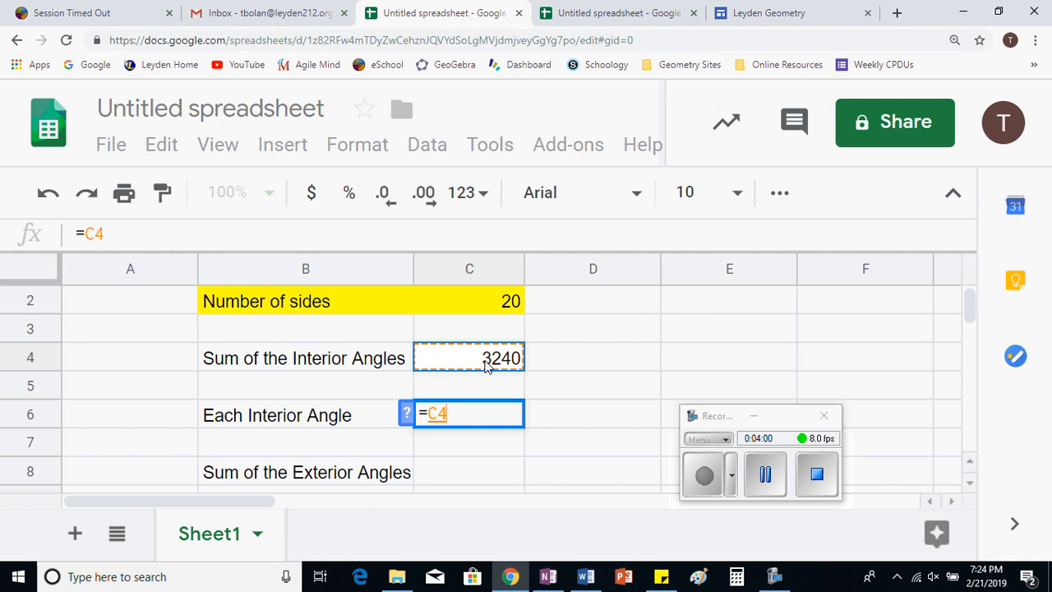
pyautogui.write('/')
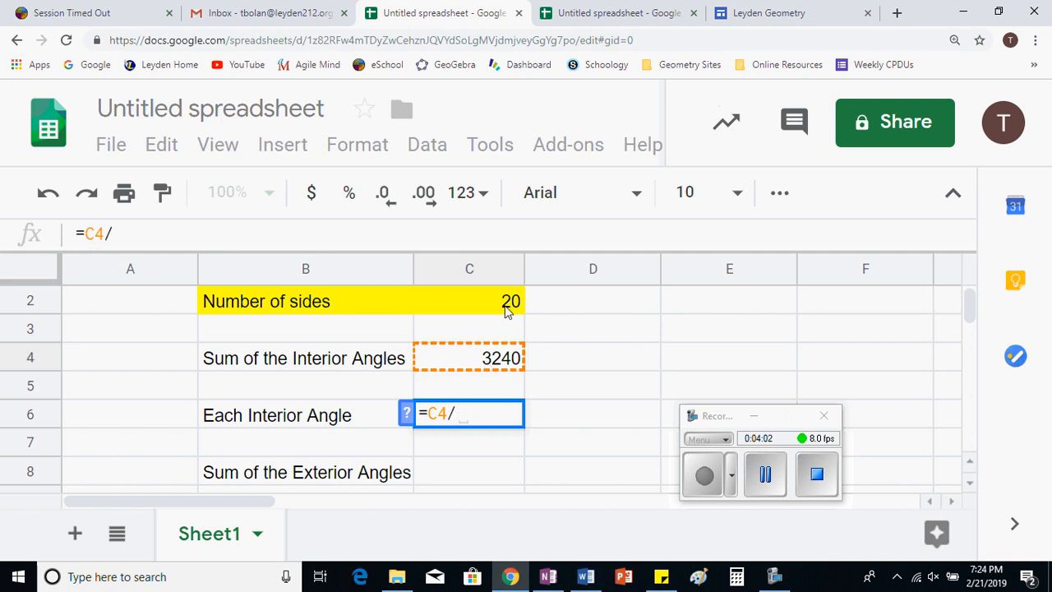
pyautogui.click(508, 311)
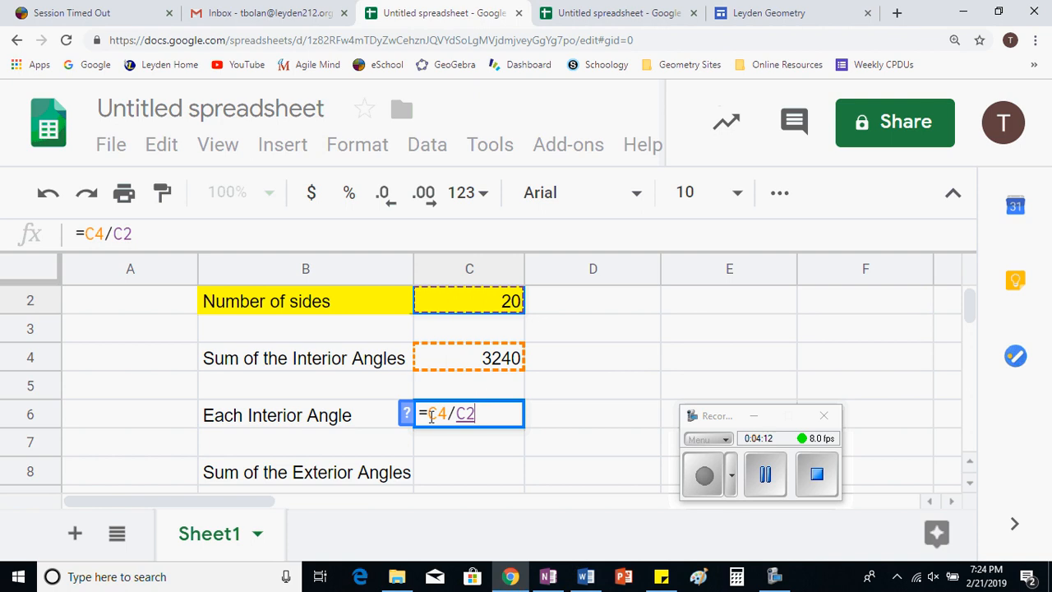
pyautogui.press('Return')
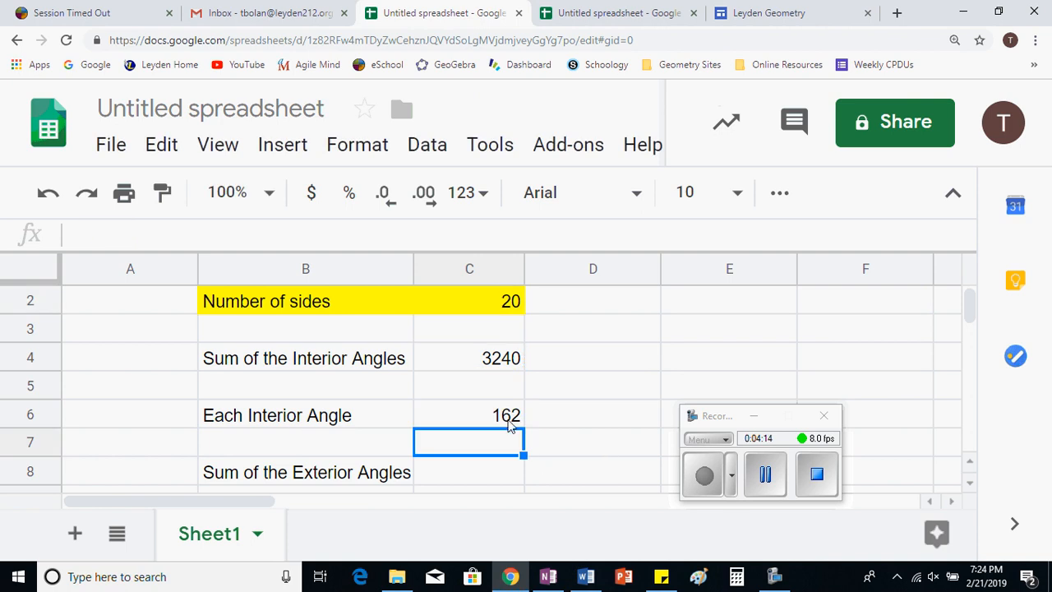
# Set the number of sides in C2 to 5 and check the interior angle results in C6 and C4.
pyautogui.click(510, 422)
pyautogui.click(493, 294)
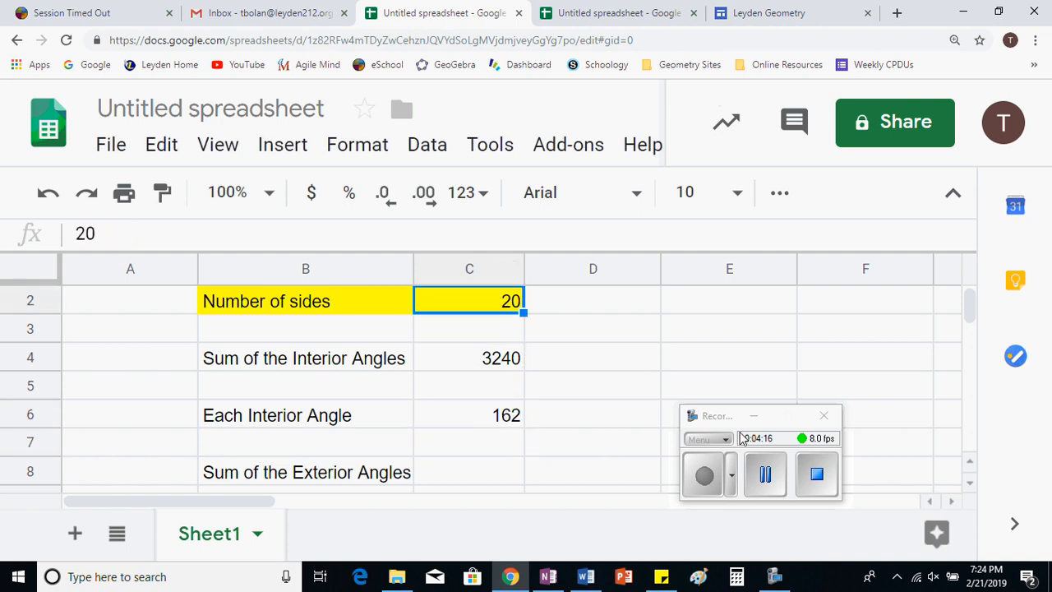
pyautogui.press('Return')
pyautogui.press('BackSpace')
pyautogui.press('BackSpace')
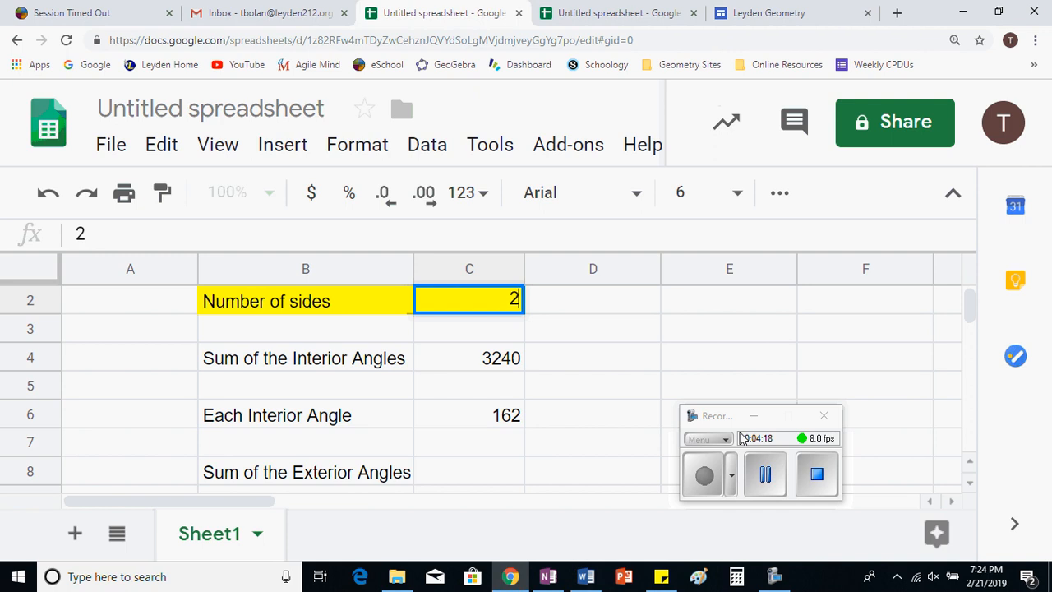
pyautogui.write('5')
pyautogui.press('Return')
pyautogui.click(478, 421)
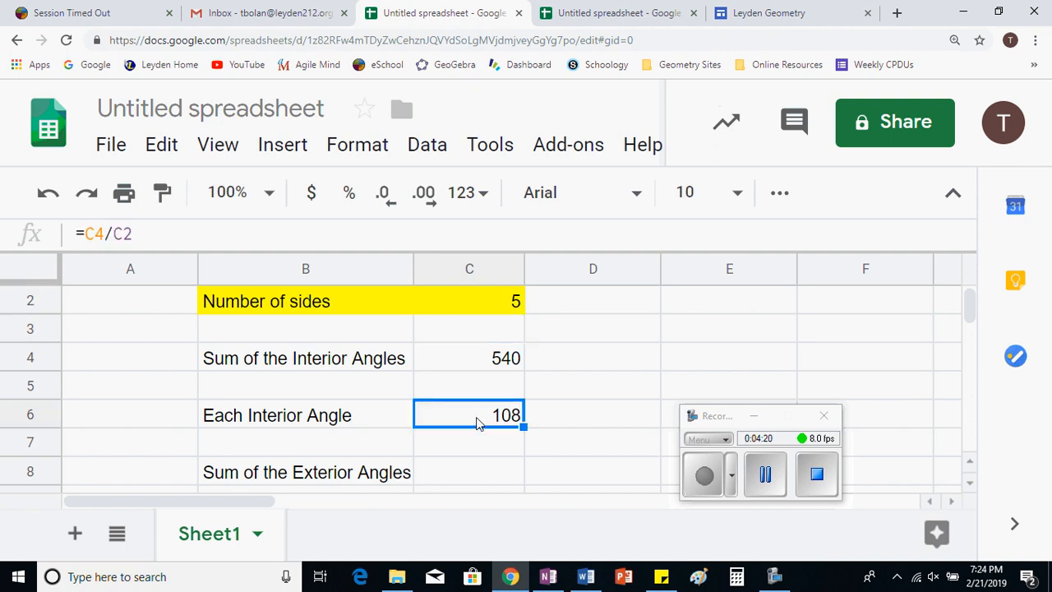
pyautogui.click(504, 364)
pyautogui.click(512, 302)
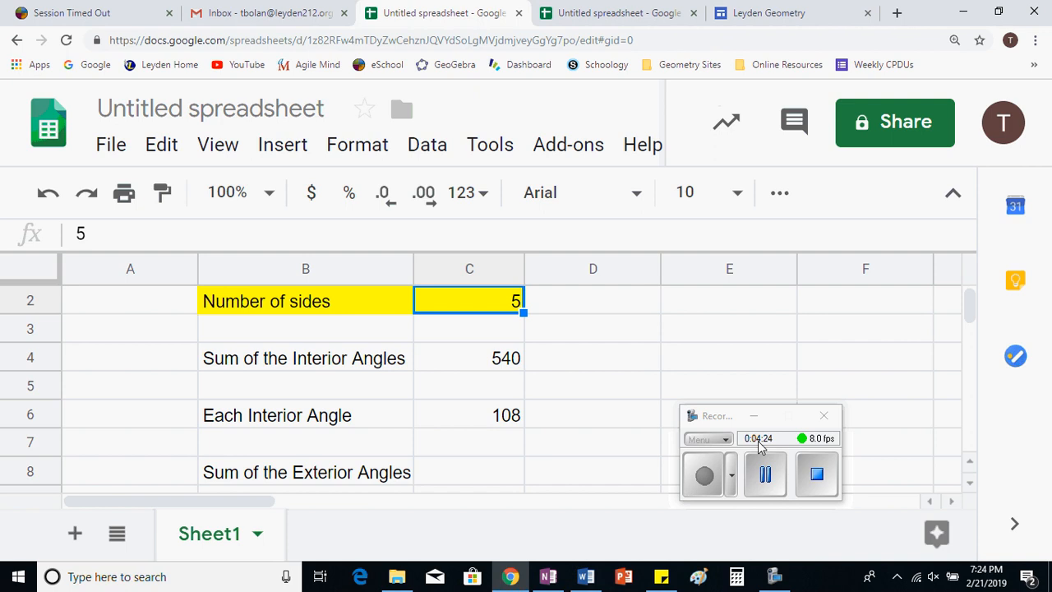
pyautogui.hotkey('ctrl', '-')
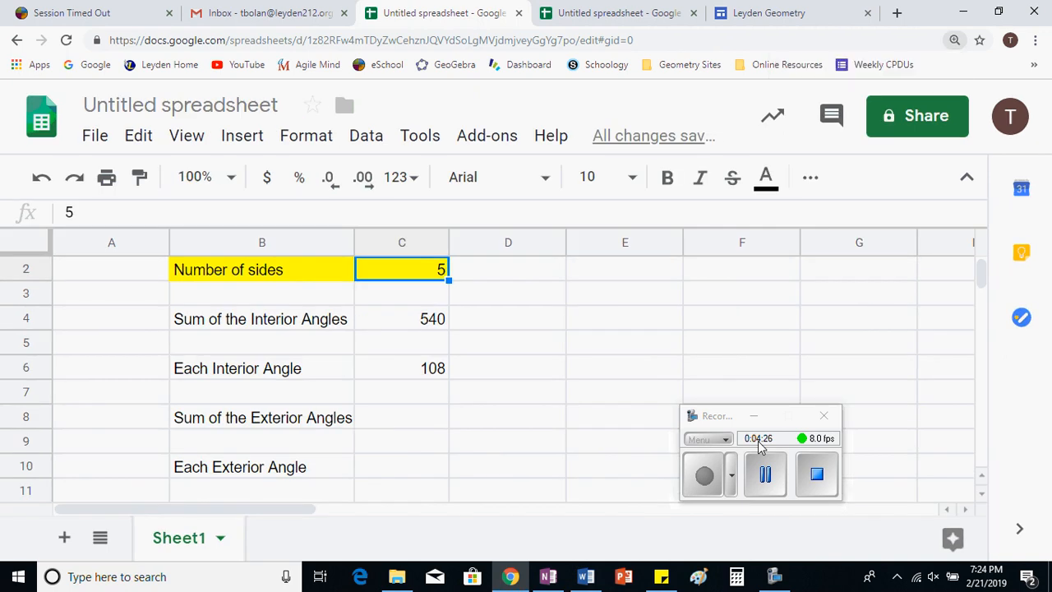
# Enter the formula =360 in cell C8 for the sum of the exterior angles.
pyautogui.click(380, 421)
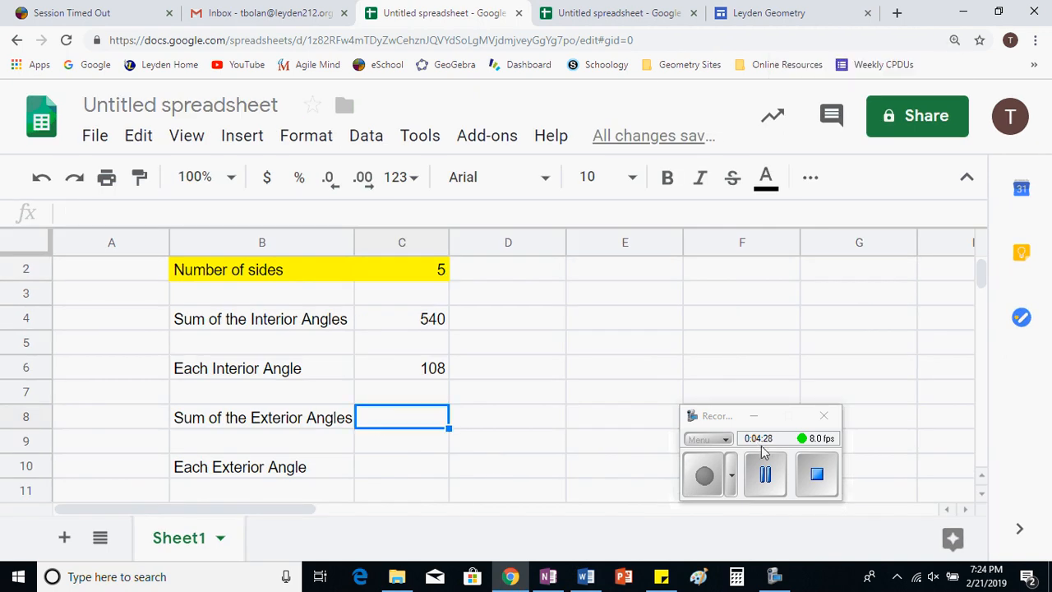
pyautogui.write('=360')
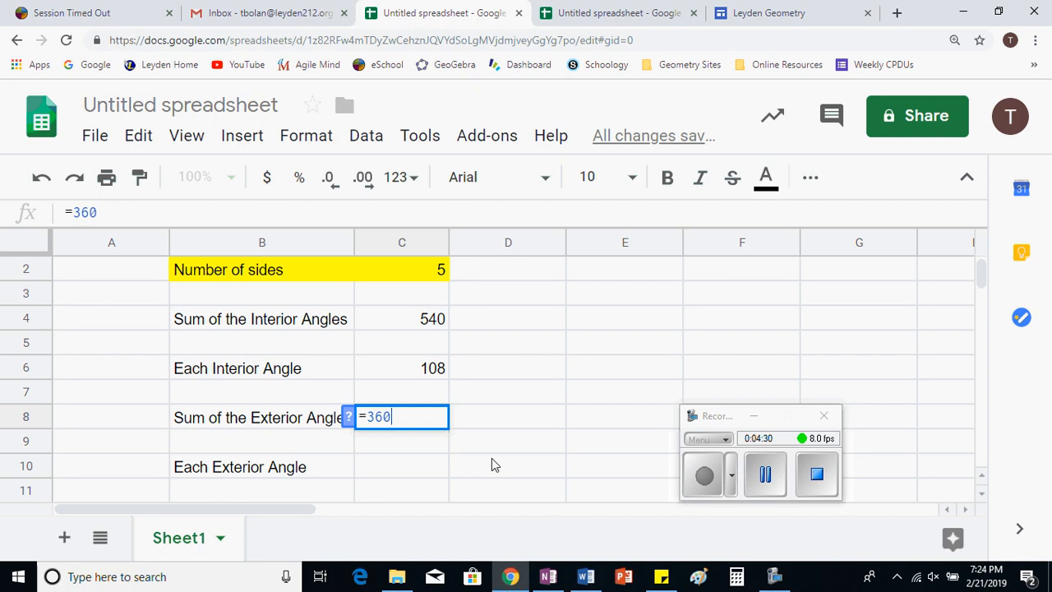
pyautogui.press('Return')
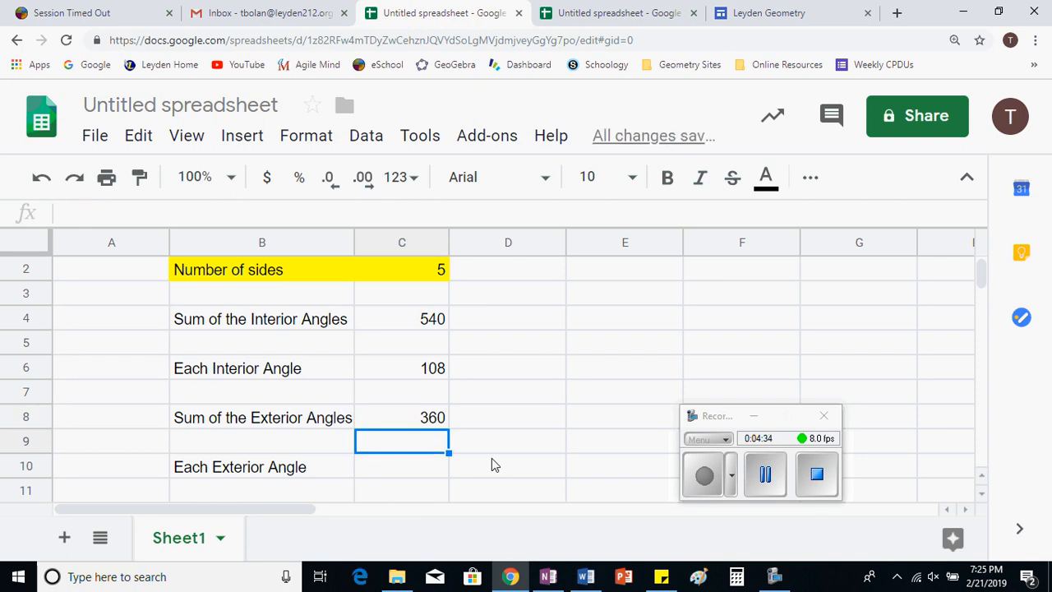
# Examine the exterior angle sum in C8 and the number of sides in C2 as inputs for each exterior angle.
pyautogui.click(407, 469)
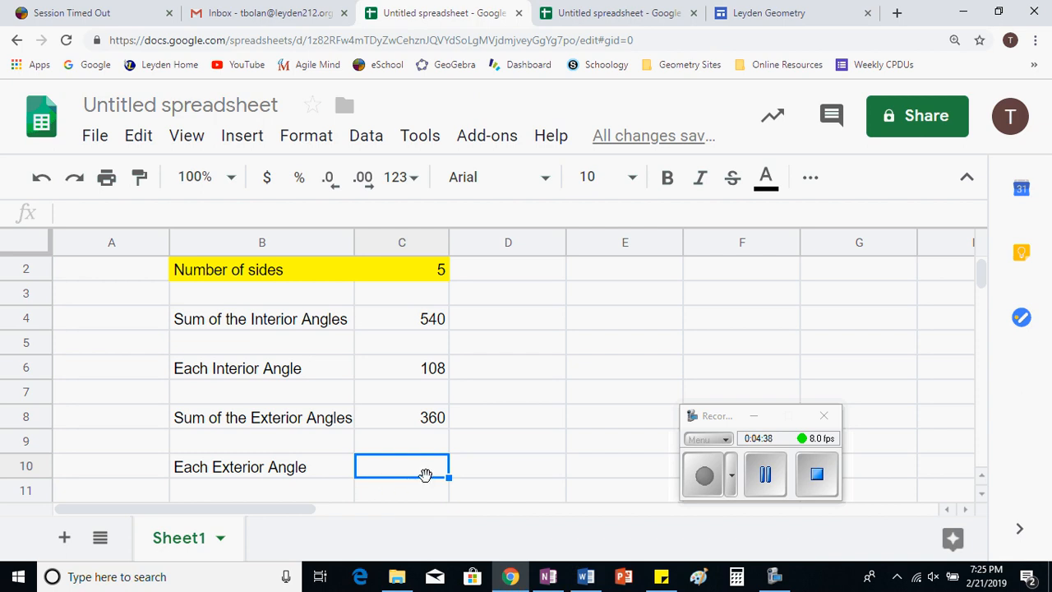
pyautogui.click(435, 422)
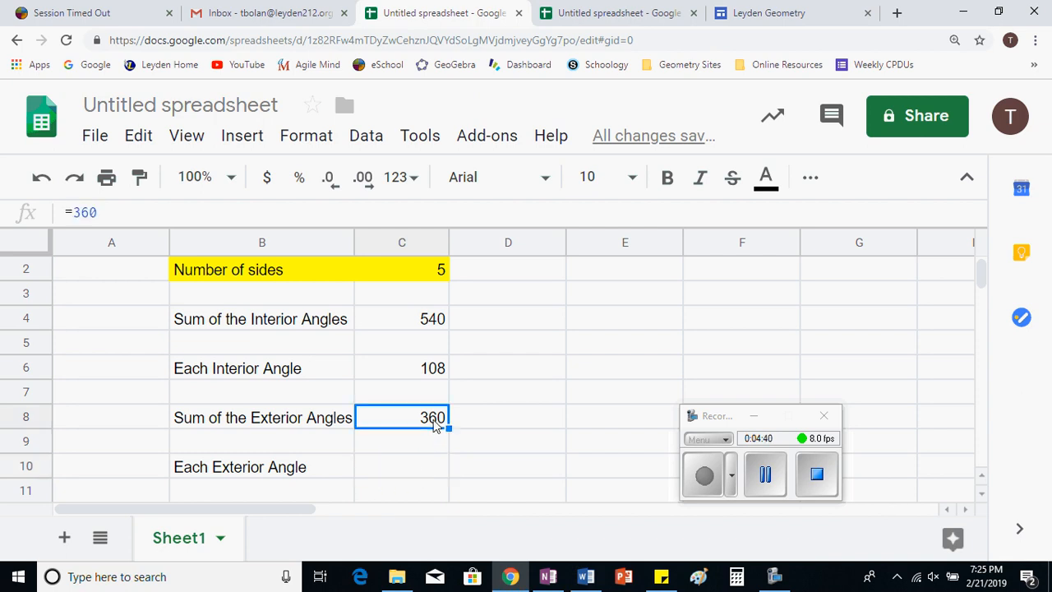
pyautogui.click(434, 272)
pyautogui.click(435, 415)
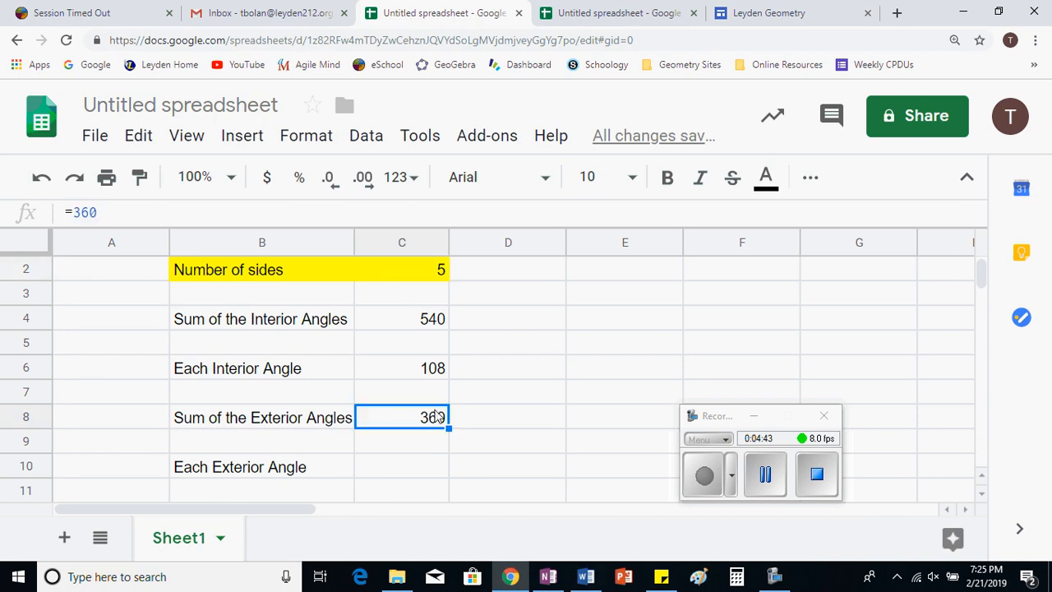
pyautogui.click(426, 277)
pyautogui.click(434, 419)
pyautogui.click(437, 278)
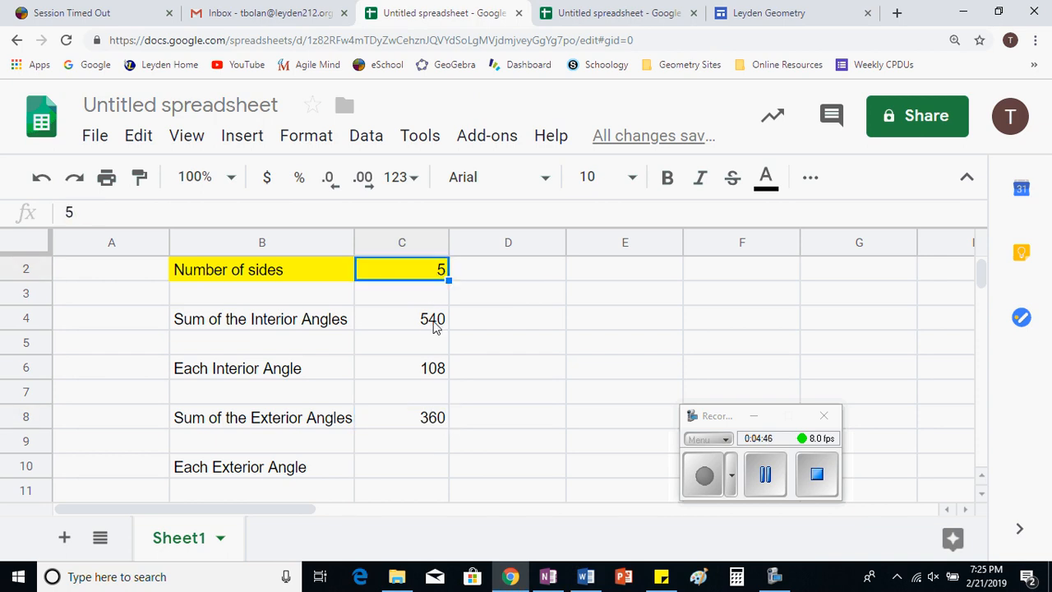
pyautogui.click(434, 423)
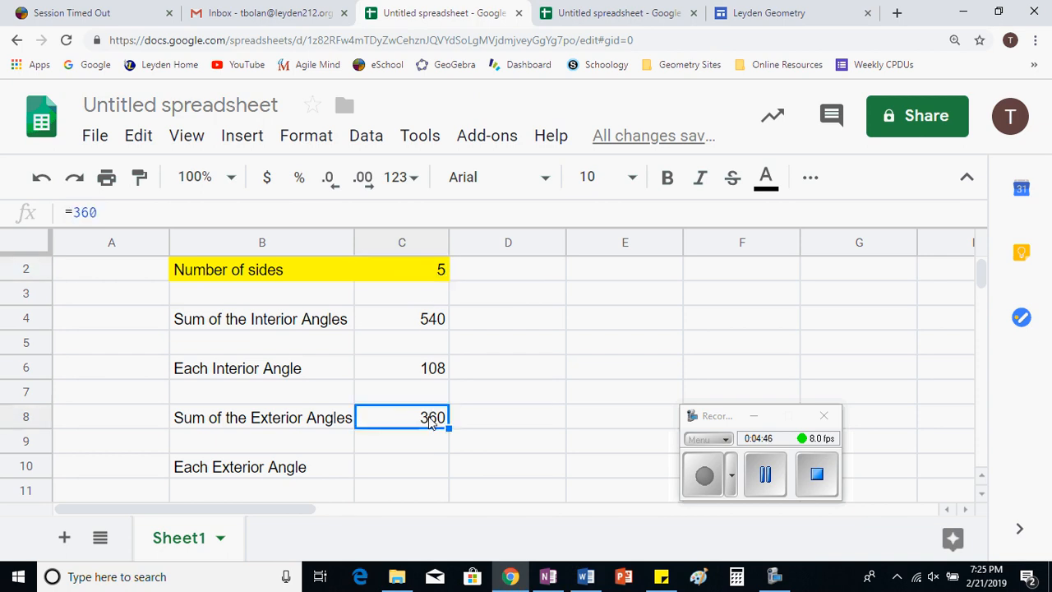
# Select cell C10 beside the Each Exterior Angle label.
pyautogui.click(403, 466)
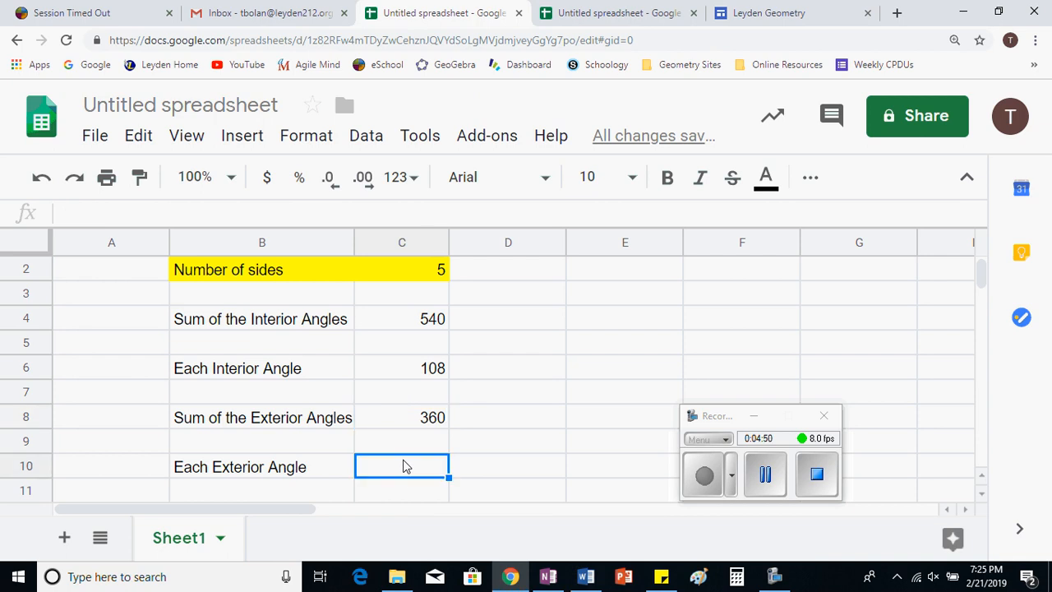